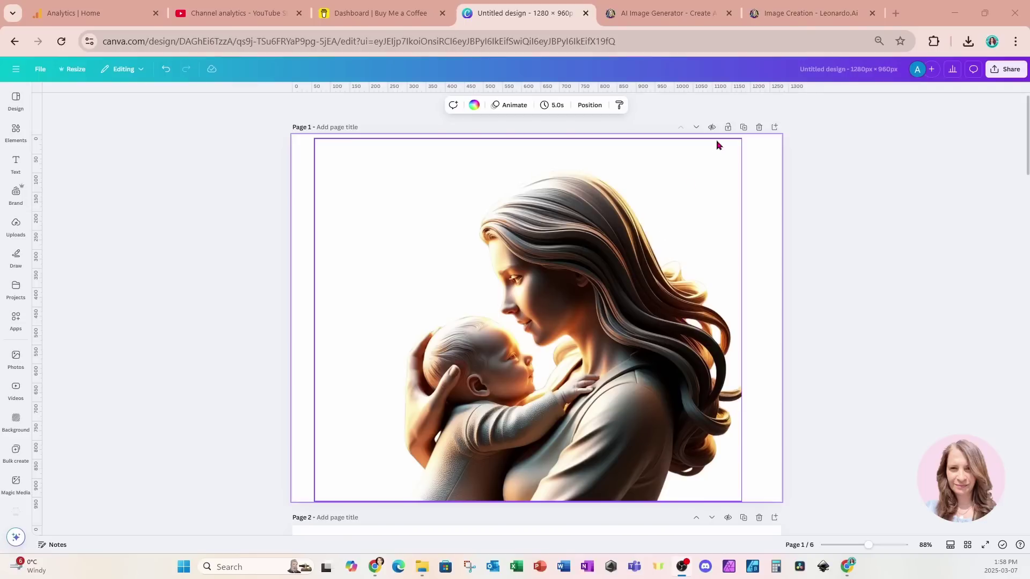
# - Duplicate Page 1 and trace the copied photo into a black-and-white silhouette with Tracer at threshold 154
pyautogui.click(746, 138)
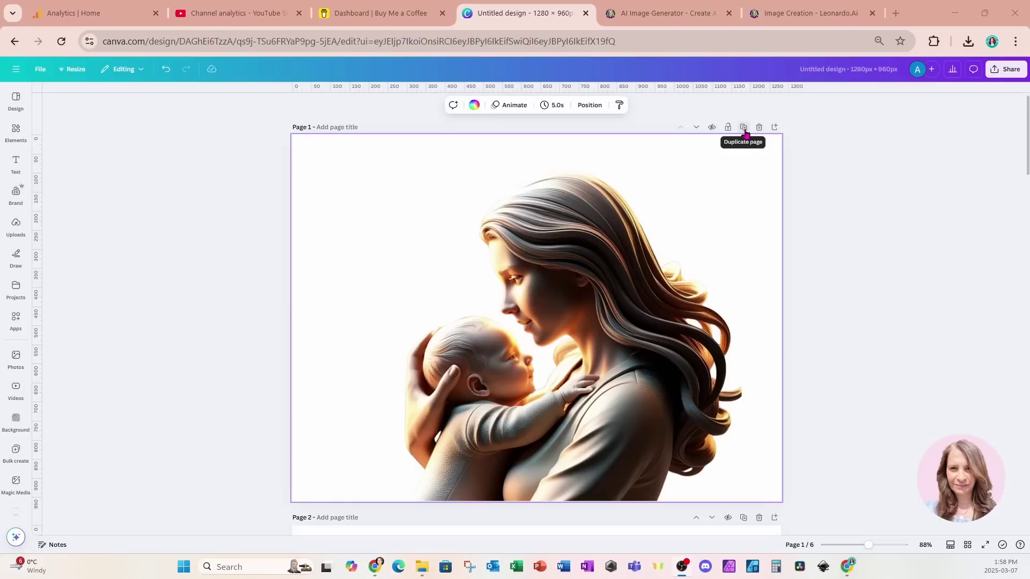
pyautogui.click(744, 128)
pyautogui.click(633, 317)
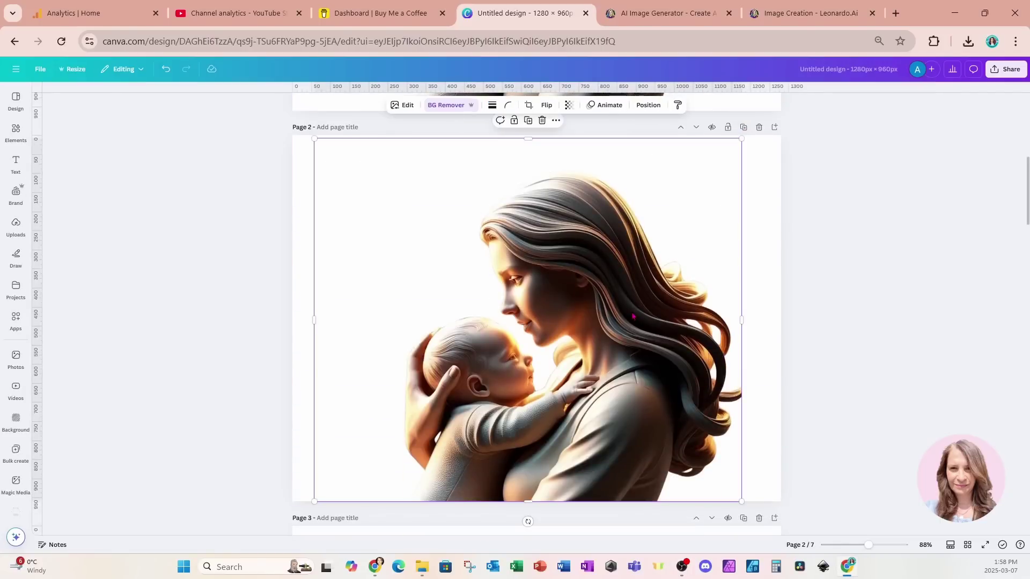
pyautogui.click(403, 105)
pyautogui.click(65, 426)
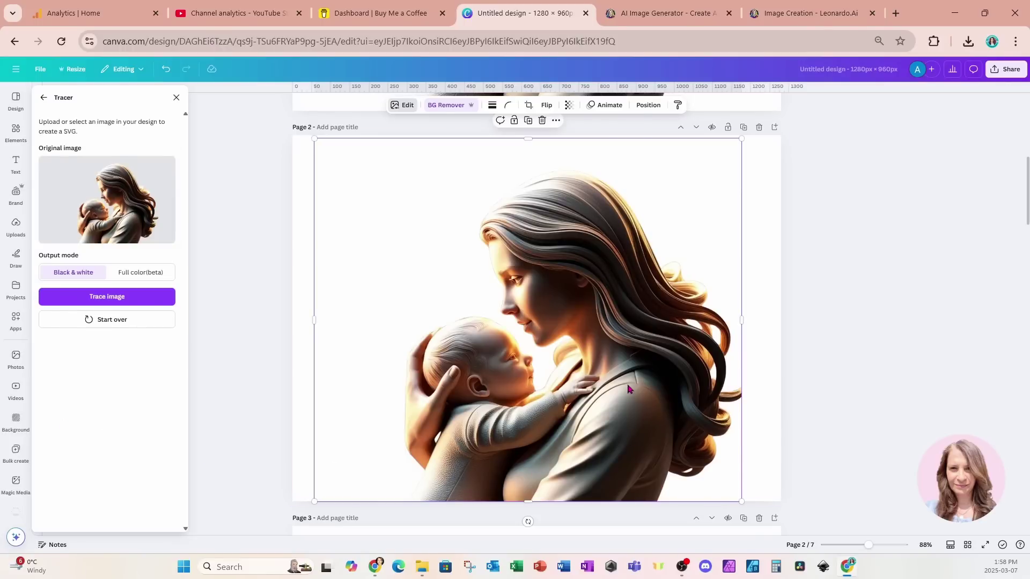
pyautogui.click(56, 301)
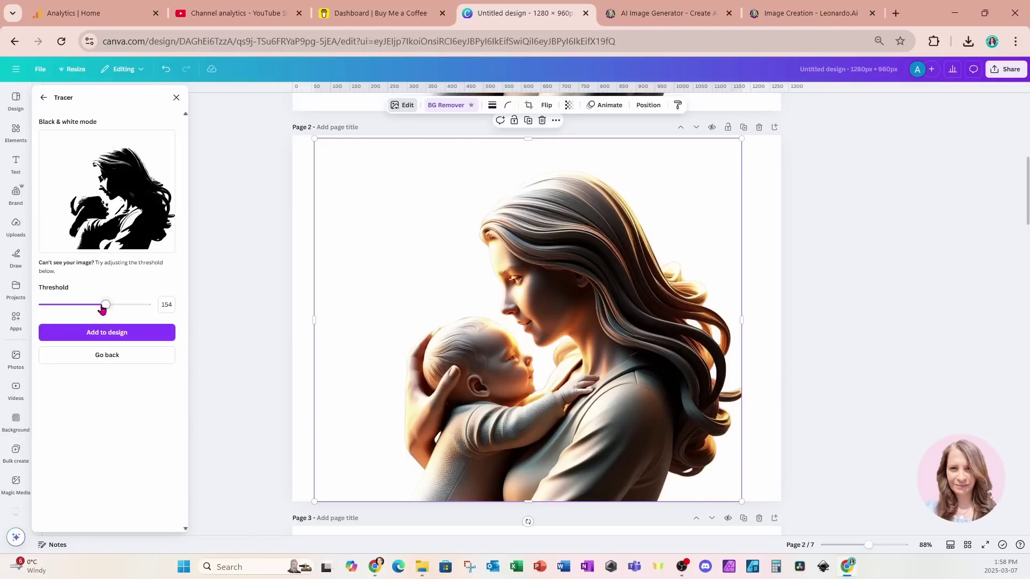
# - Add the traced silhouette to the design and move the original photo to the right
pyautogui.click(94, 333)
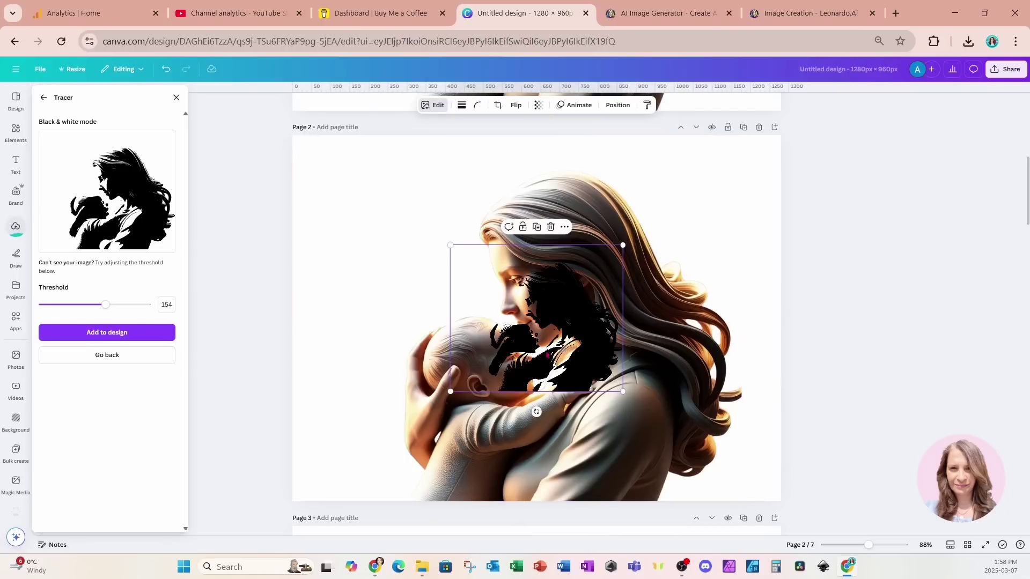
pyautogui.click(590, 458)
pyautogui.moveTo(590, 458); pyautogui.dragTo(743, 459)
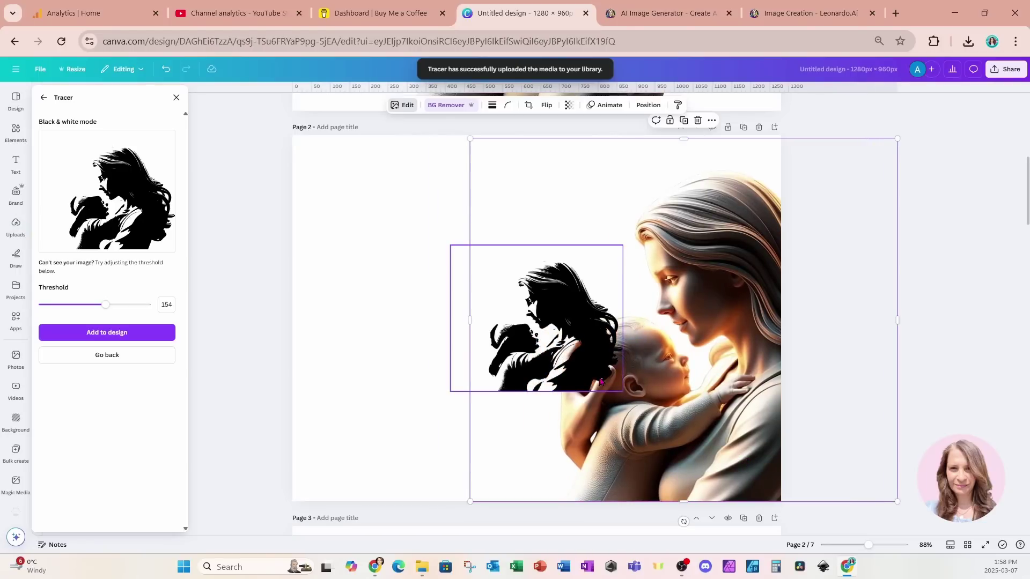
pyautogui.moveTo(601, 382)
pyautogui.mouseDown()
pyautogui.moveTo(534, 386)
pyautogui.moveTo(664, 367)
pyautogui.mouseUp()
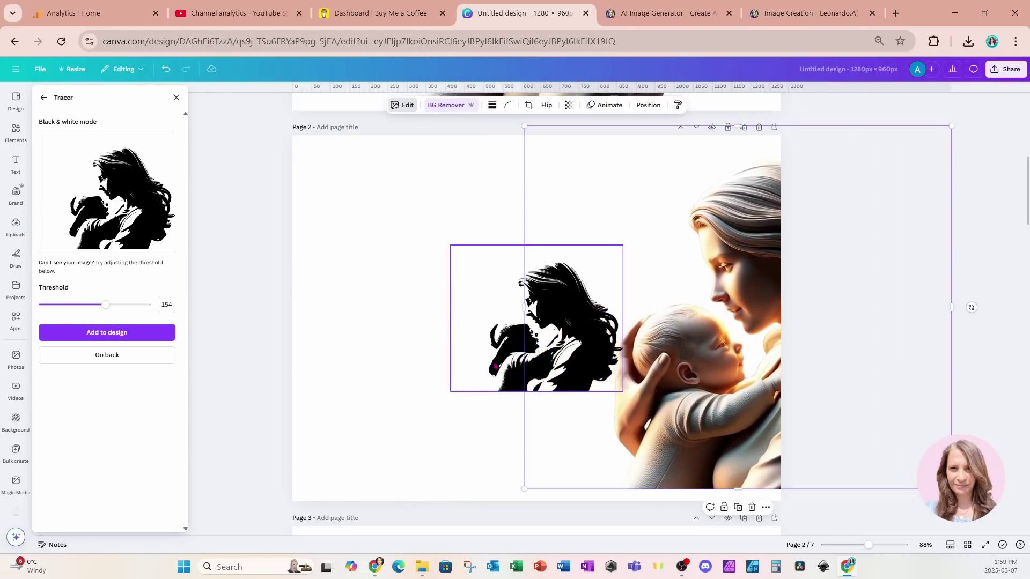
# - Enlarge the silhouette across Page 2 and shift it up-left
pyautogui.moveTo(523, 387)
pyautogui.mouseDown()
pyautogui.moveTo(424, 375)
pyautogui.moveTo(399, 345)
pyautogui.mouseUp()
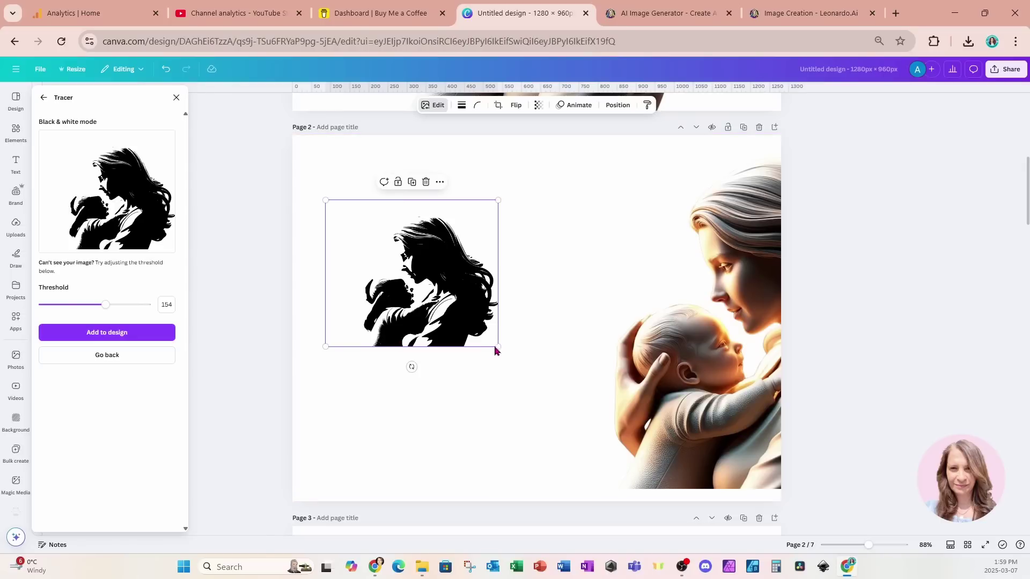
pyautogui.moveTo(499, 346)
pyautogui.mouseDown()
pyautogui.moveTo(693, 484)
pyautogui.moveTo(736, 536)
pyautogui.mouseUp()
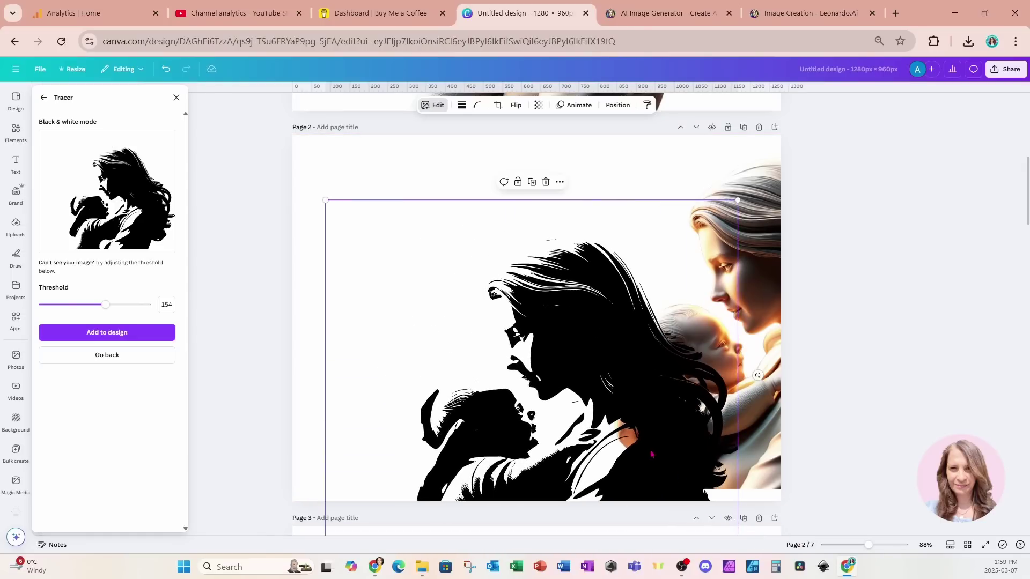
pyautogui.moveTo(650, 453); pyautogui.dragTo(606, 371)
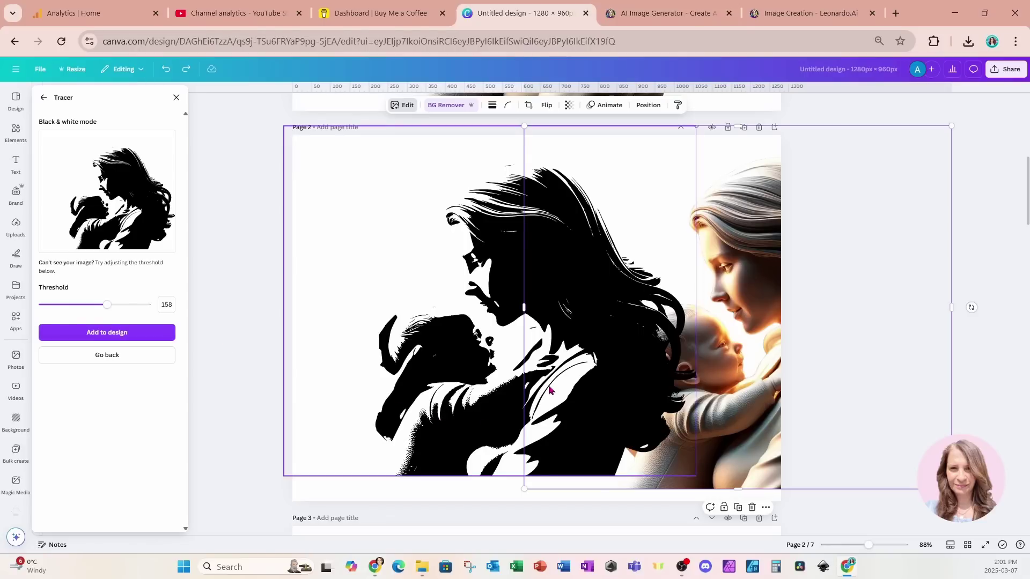
pyautogui.click(417, 350)
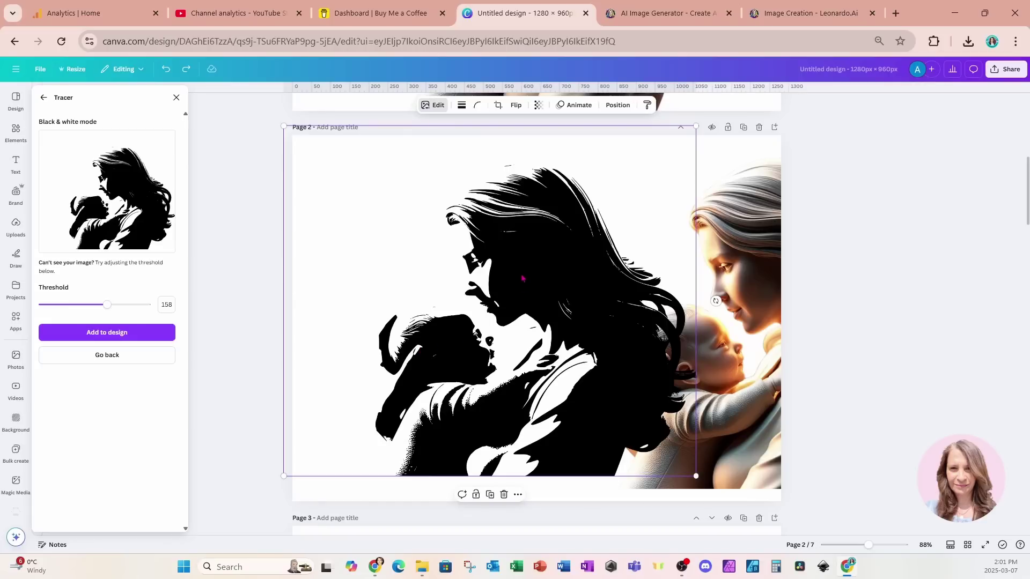
pyautogui.click(707, 231)
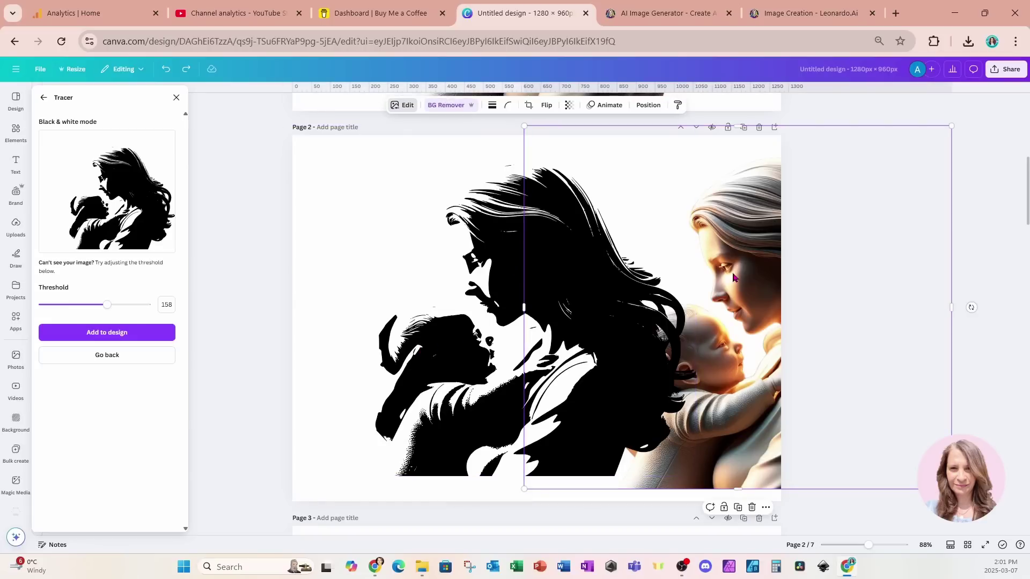
# - Delete the original photo, then shrink the silhouette and centre it on the page
pyautogui.press('Delete')
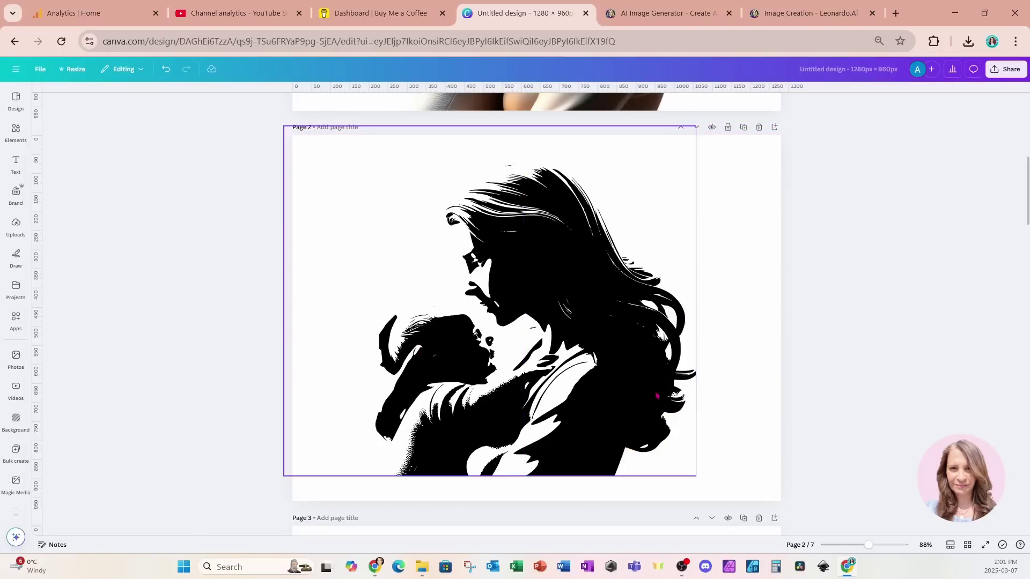
pyautogui.moveTo(631, 400); pyautogui.dragTo(663, 409)
pyautogui.moveTo(315, 135); pyautogui.dragTo(378, 189)
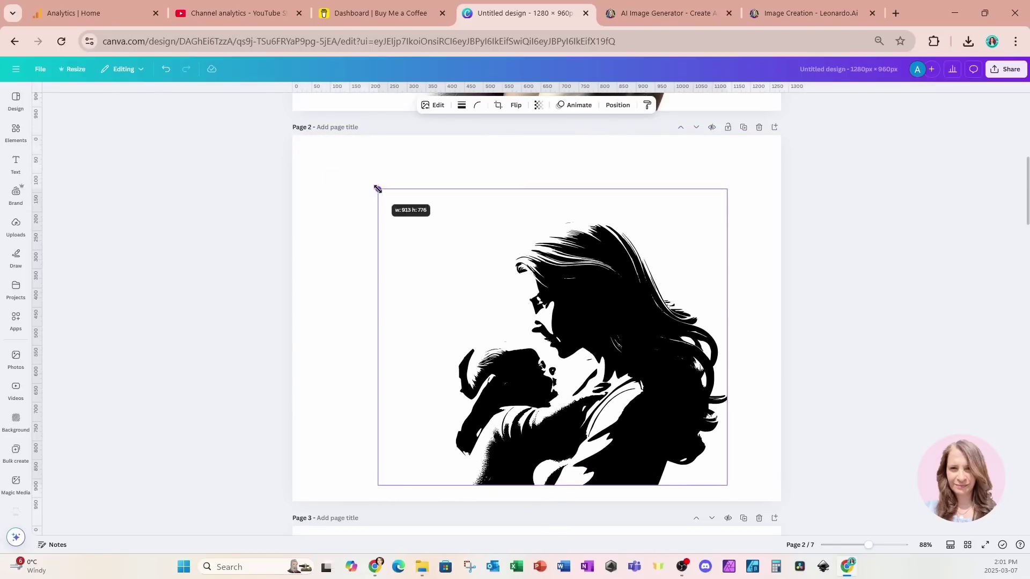
pyautogui.moveTo(726, 485); pyautogui.dragTo(680, 446)
pyautogui.moveTo(607, 393); pyautogui.dragTo(617, 395)
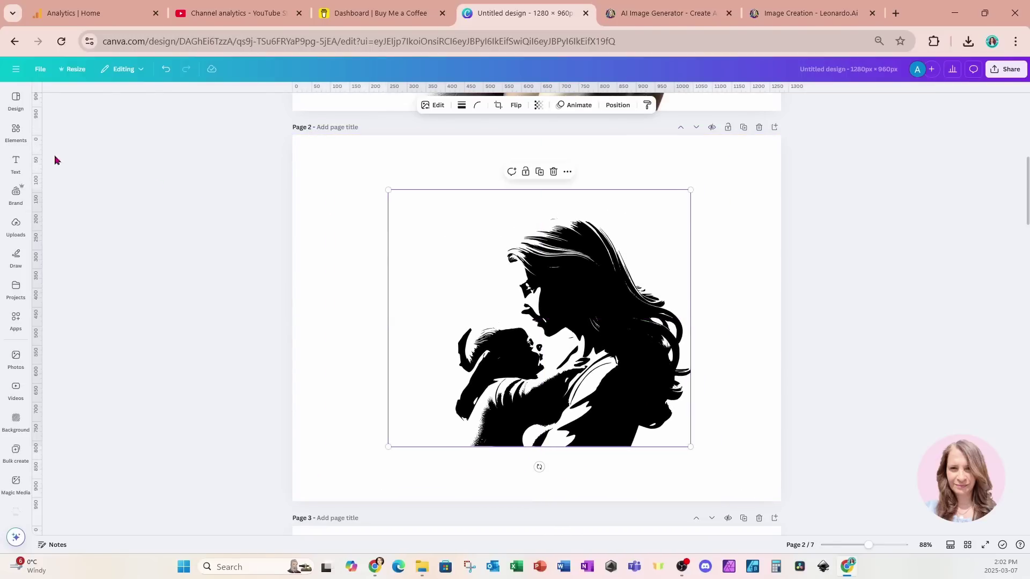
# - Add a grey square of about 512×520 and layer the silhouette above it
pyautogui.click(20, 139)
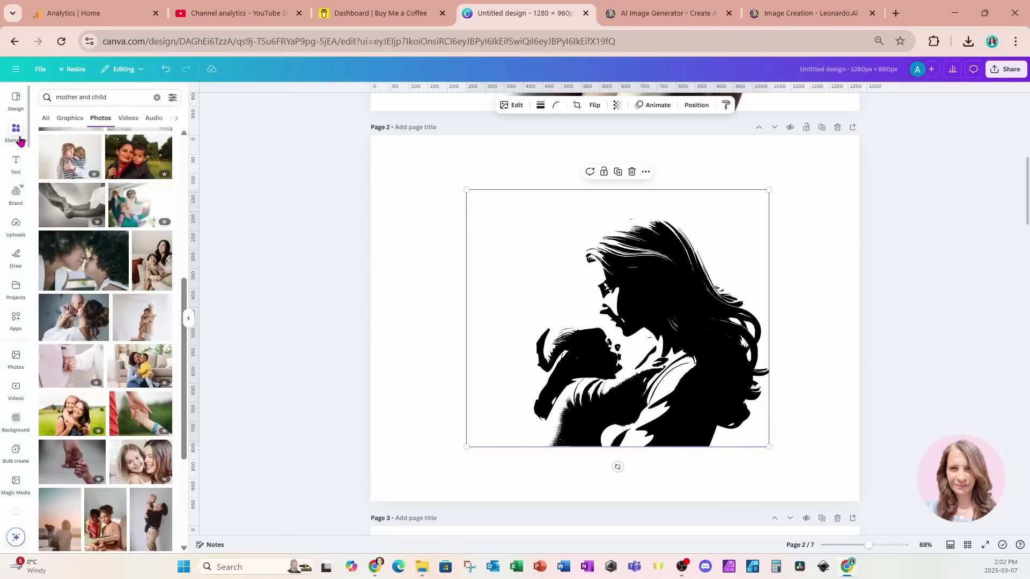
pyautogui.press('r')
pyautogui.moveTo(616, 346); pyautogui.dragTo(557, 281)
pyautogui.moveTo(611, 311); pyautogui.dragTo(777, 472)
pyautogui.click(813, 105)
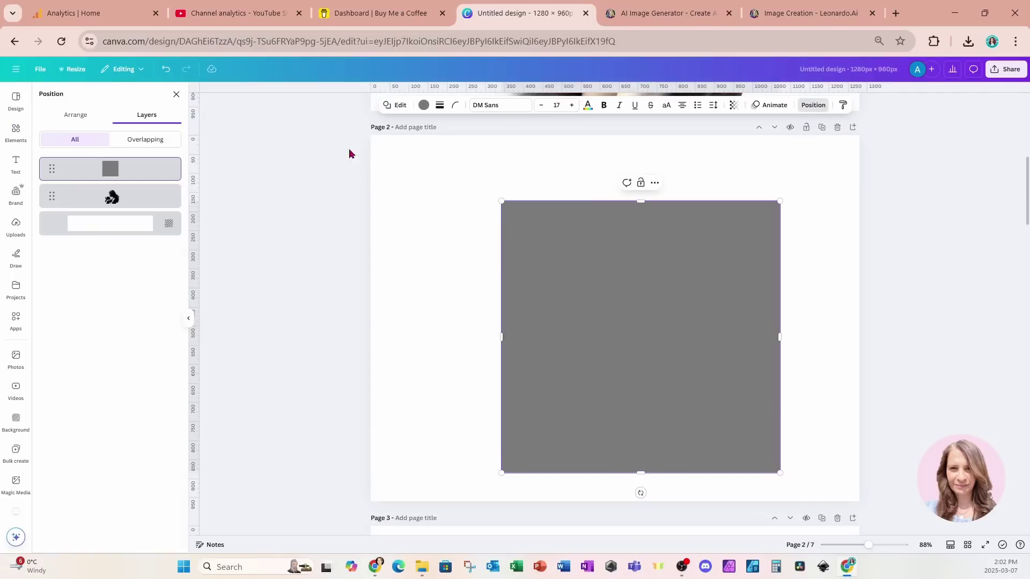
pyautogui.moveTo(140, 198); pyautogui.dragTo(138, 182)
# - Fill the backdrop square with black
pyautogui.click(110, 196)
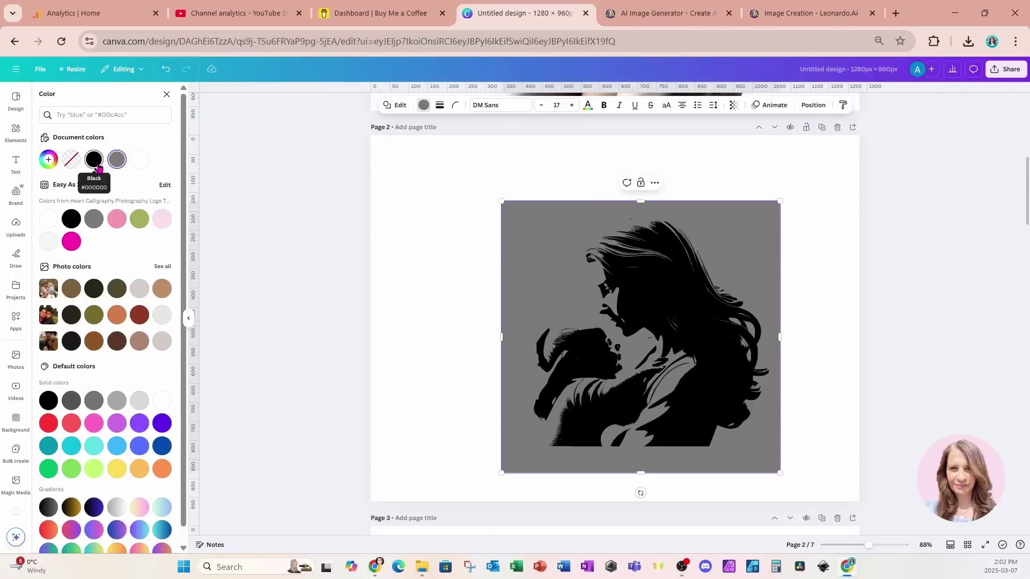
pyautogui.click(97, 167)
pyautogui.click(602, 331)
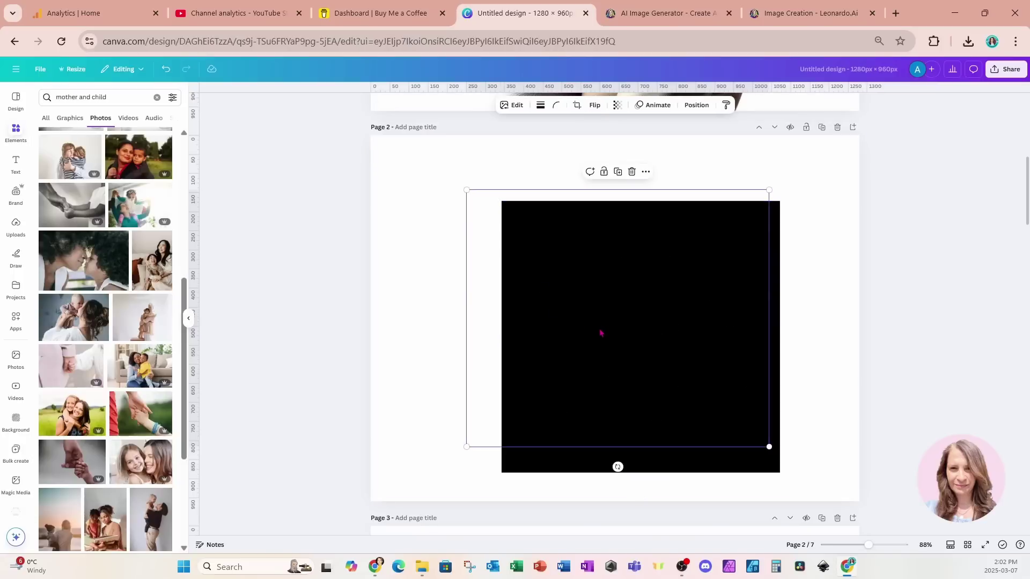
# - Apply a custom Duotone to the silhouette with white shadows and near-white #FFFEFE highlights at intensity 100
pyautogui.click(512, 106)
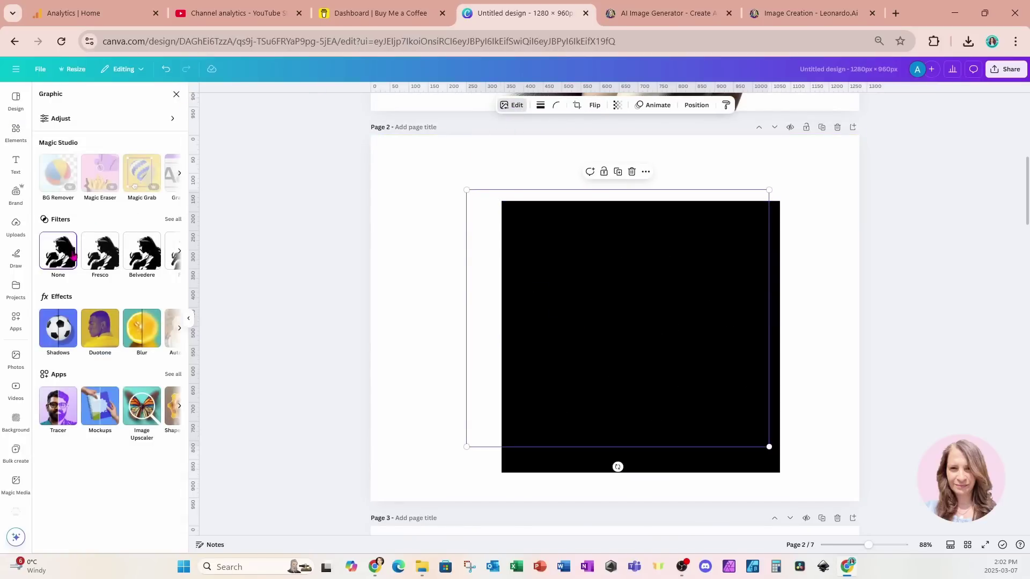
pyautogui.click(97, 338)
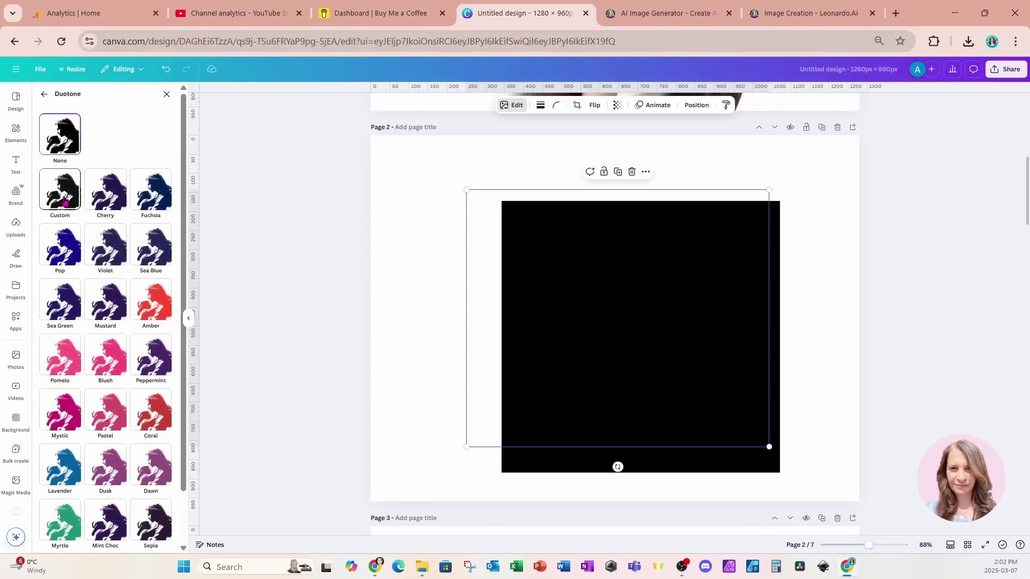
pyautogui.click(64, 202)
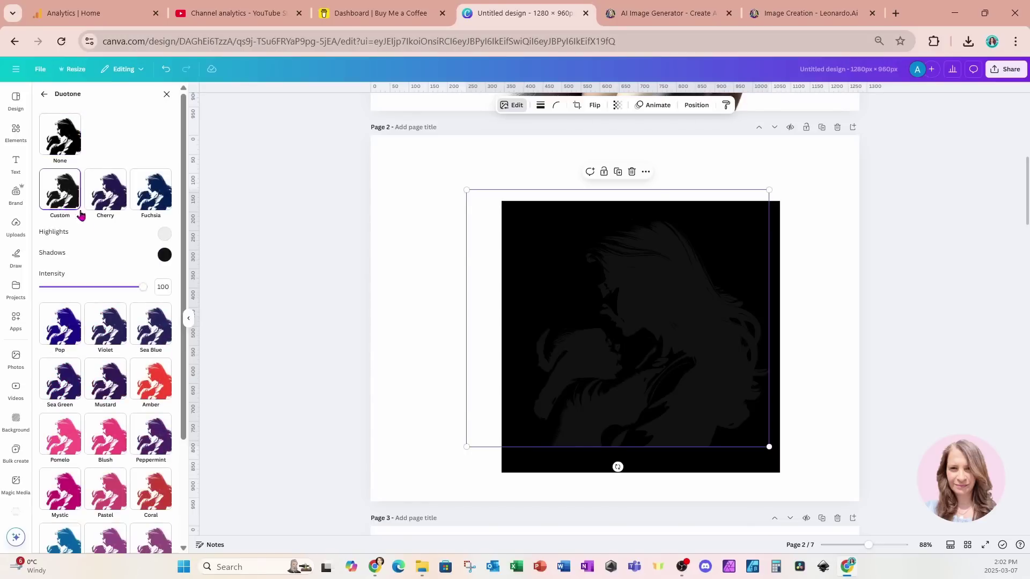
pyautogui.click(165, 261)
pyautogui.click(167, 304)
pyautogui.moveTo(167, 304); pyautogui.dragTo(167, 274)
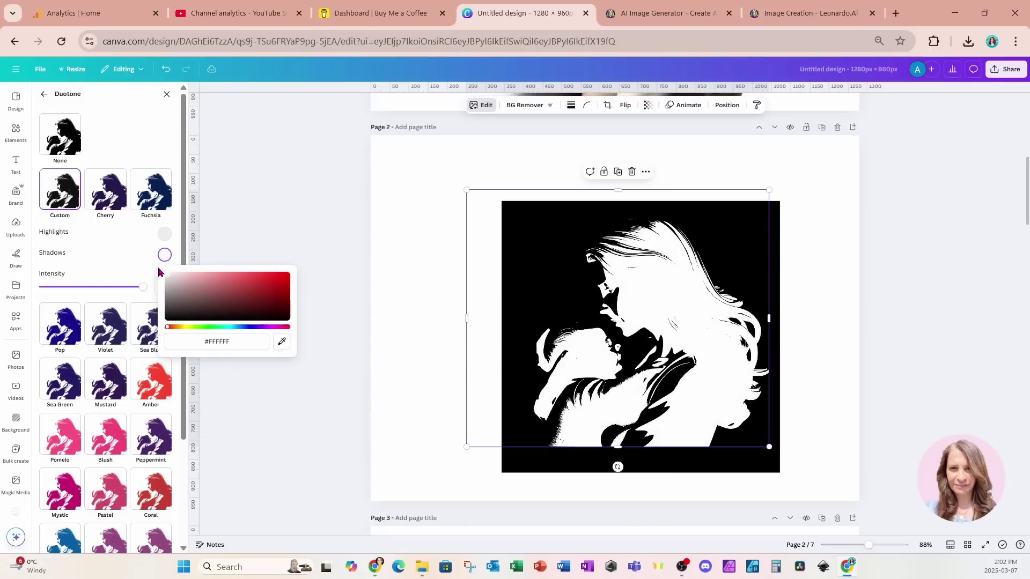
pyautogui.click(164, 235)
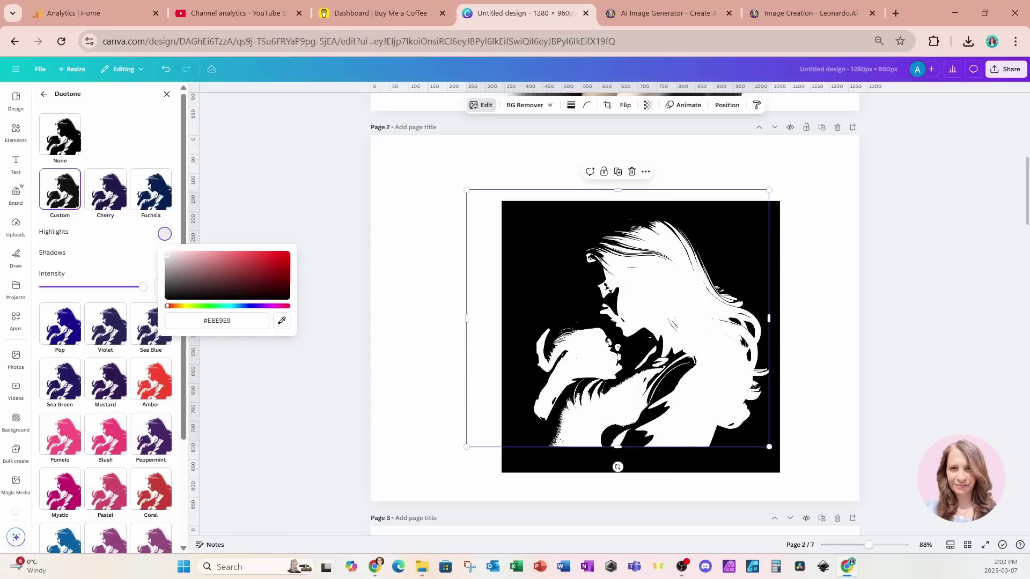
pyautogui.click(167, 255)
pyautogui.click(142, 246)
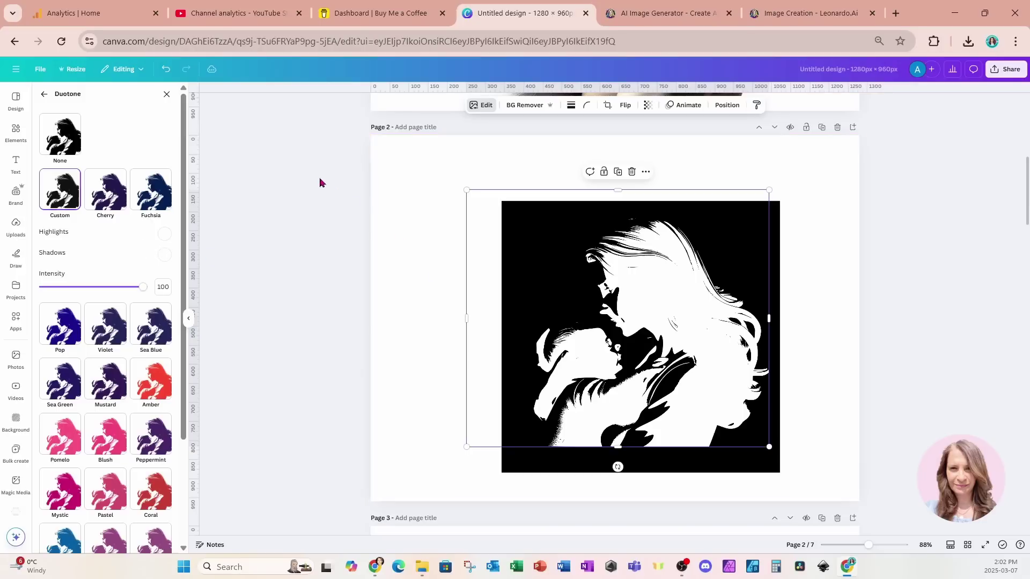
# - Select the silhouette and black square together, then move and enlarge them to nearly fill Page 2
pyautogui.moveTo(320, 182); pyautogui.dragTo(837, 496)
pyautogui.moveTo(715, 413); pyautogui.dragTo(668, 372)
pyautogui.moveTo(736, 442); pyautogui.dragTo(820, 496)
pyautogui.moveTo(761, 454); pyautogui.dragTo(741, 432)
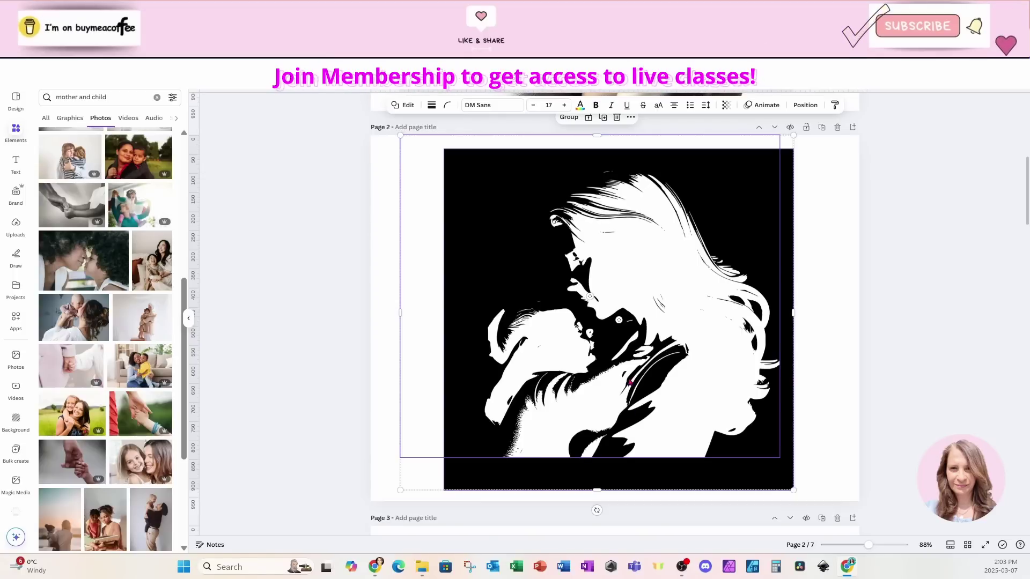
# - Add a white line and move it up over the mother's hair
pyautogui.click(343, 255)
pyautogui.click(576, 219)
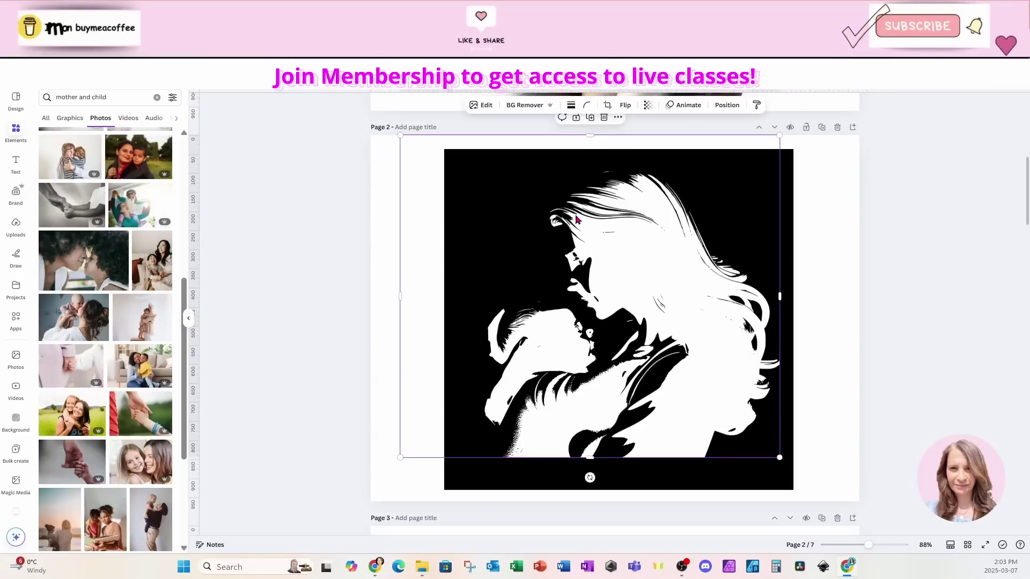
pyautogui.press('l')
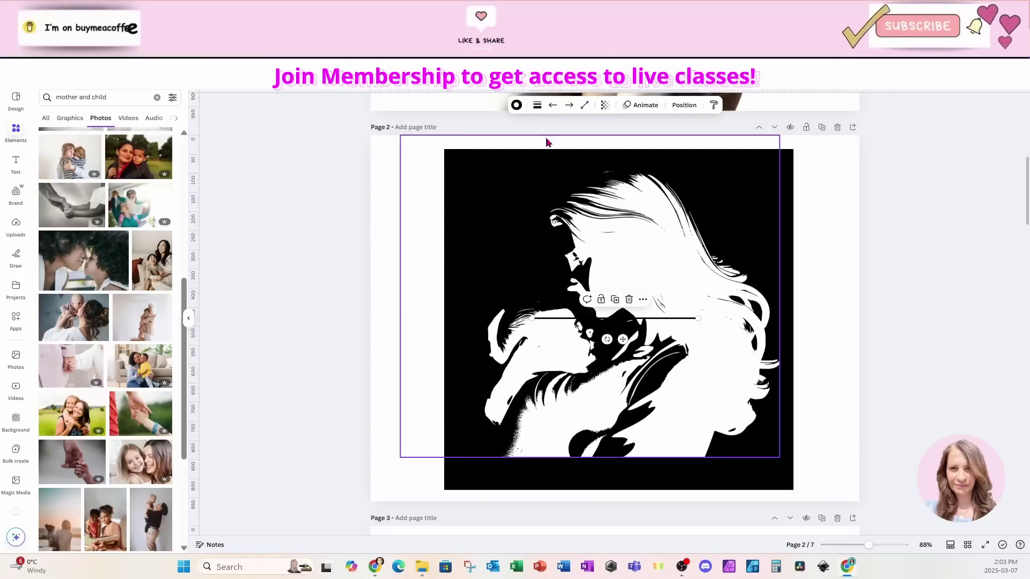
pyautogui.click(516, 106)
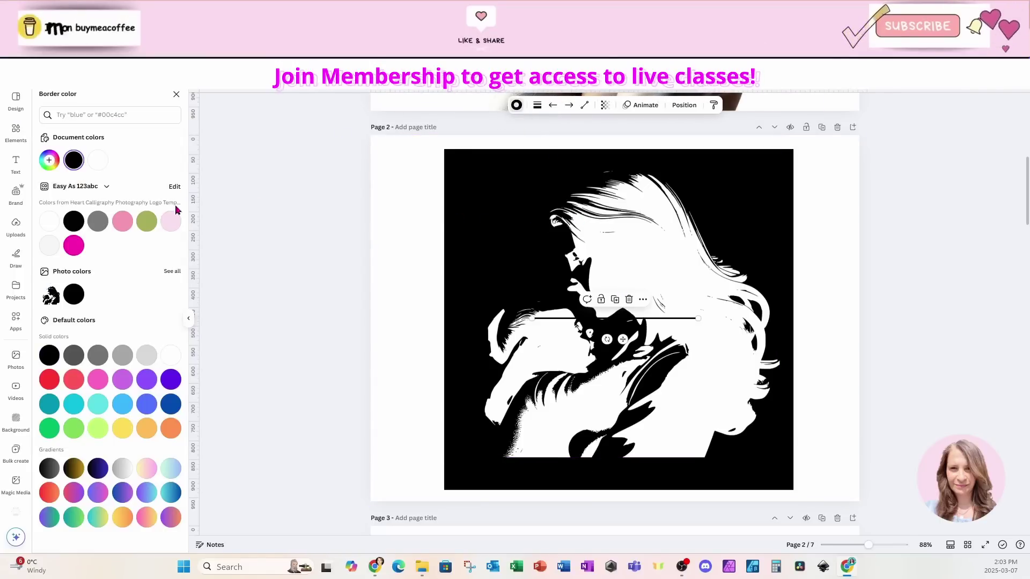
pyautogui.click(101, 166)
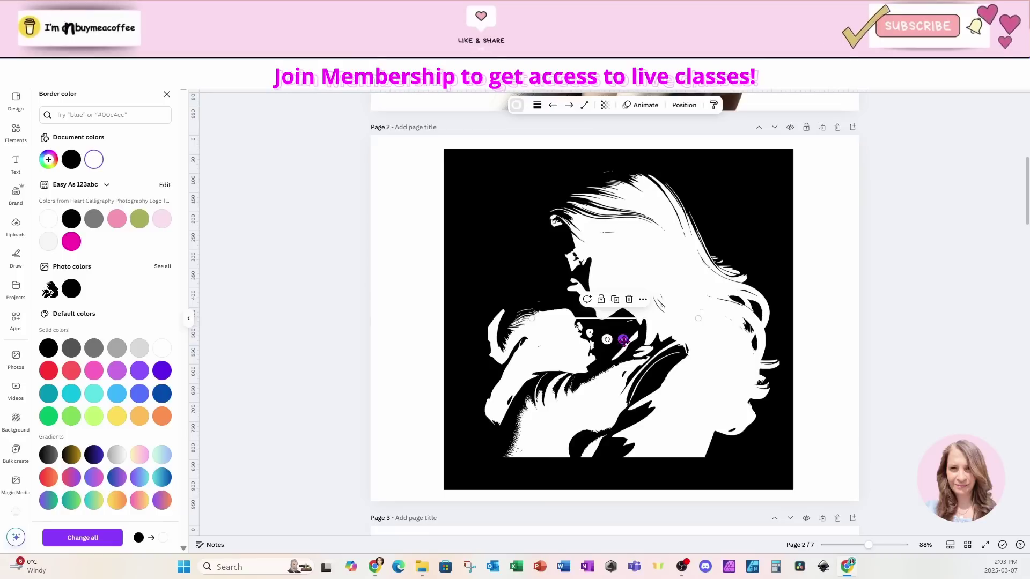
pyautogui.moveTo(623, 339); pyautogui.dragTo(636, 239)
# - Make the line curved and fit its endpoints along the top of the hair
pyautogui.click(583, 108)
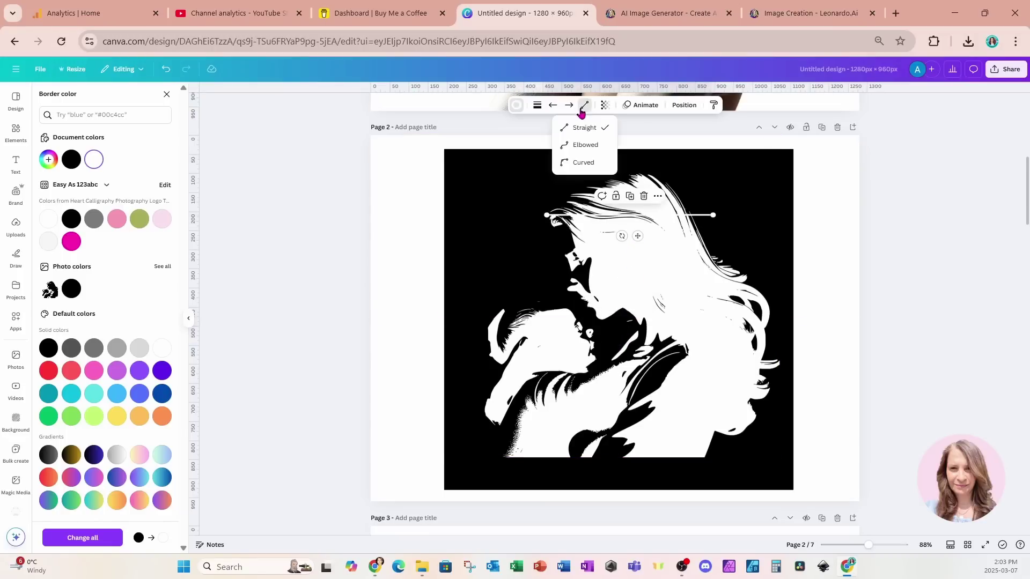
pyautogui.click(583, 162)
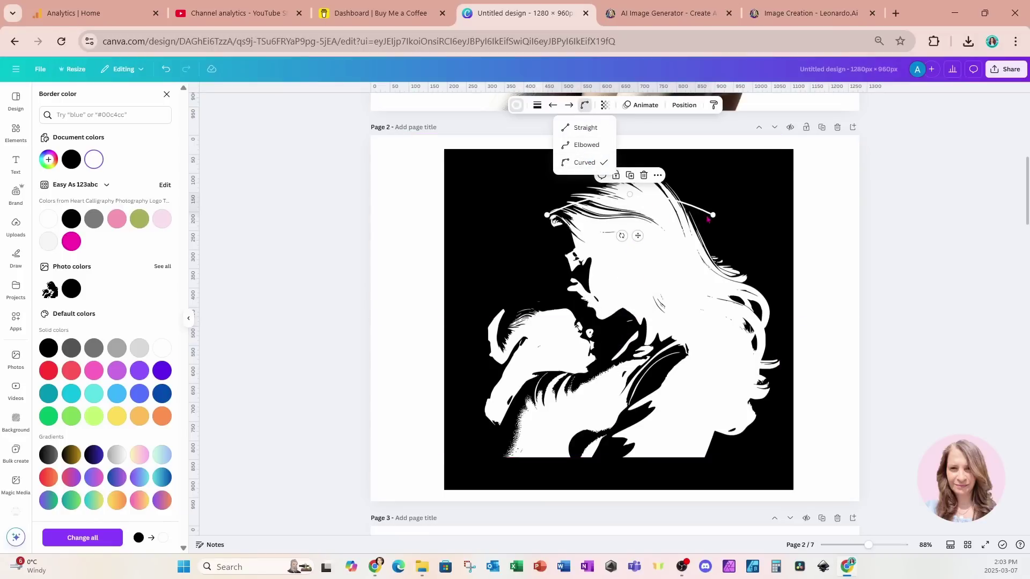
pyautogui.moveTo(713, 214); pyautogui.dragTo(658, 175)
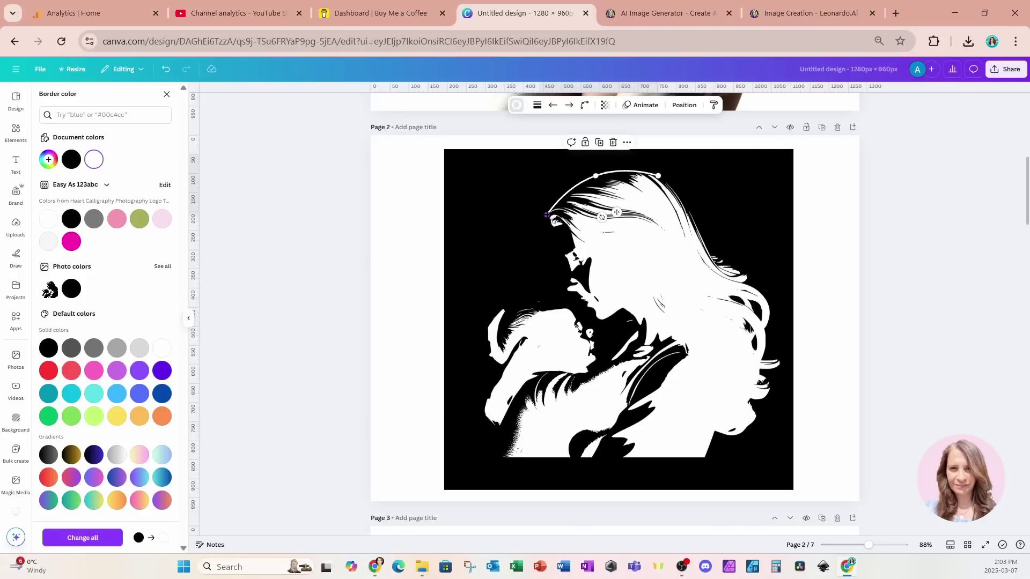
pyautogui.moveTo(546, 215); pyautogui.dragTo(549, 214)
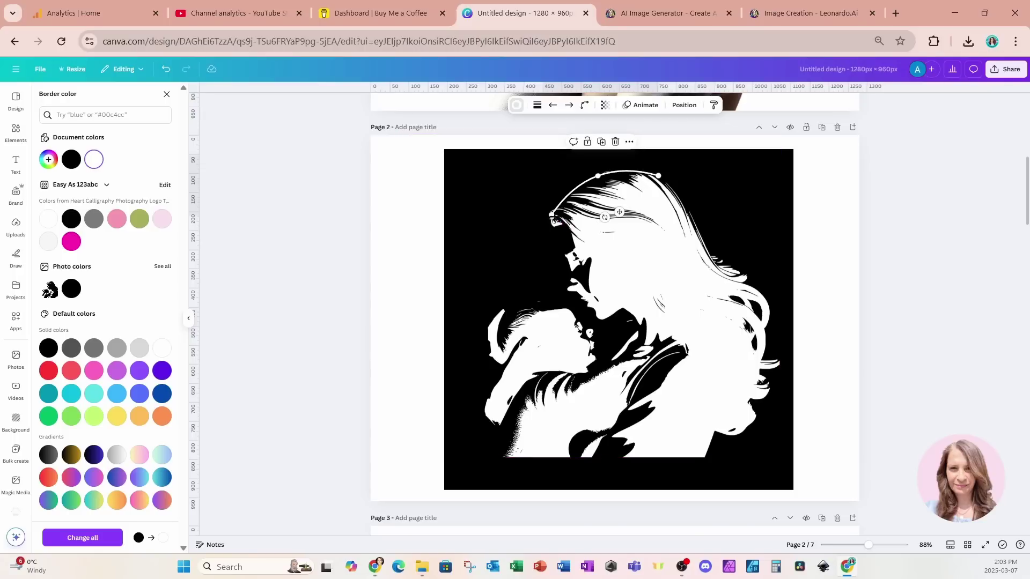
pyautogui.moveTo(551, 215); pyautogui.dragTo(552, 213)
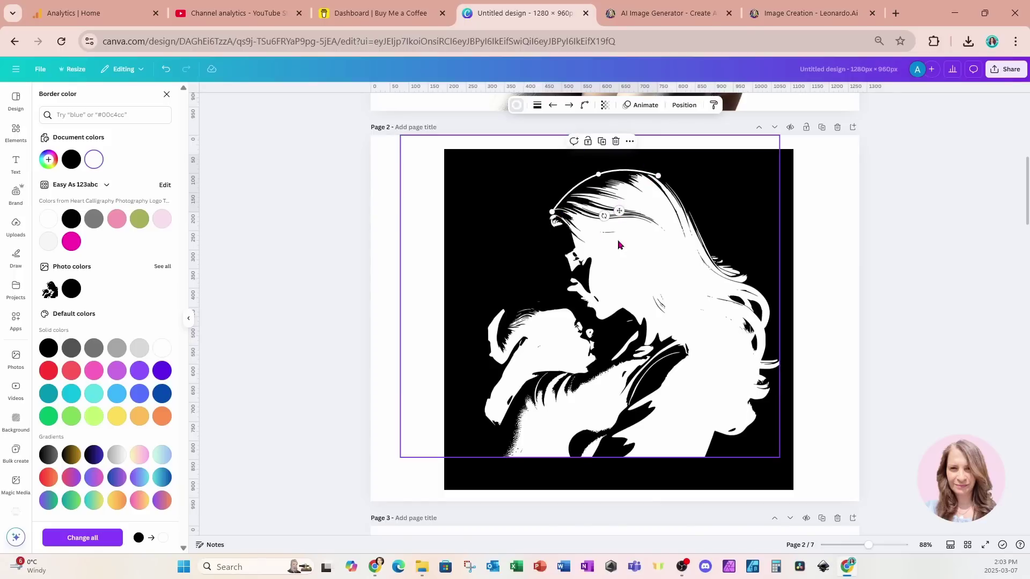
# - Duplicate the white hair curve and drag the copy's endpoint toward the forehead
pyautogui.click(644, 240)
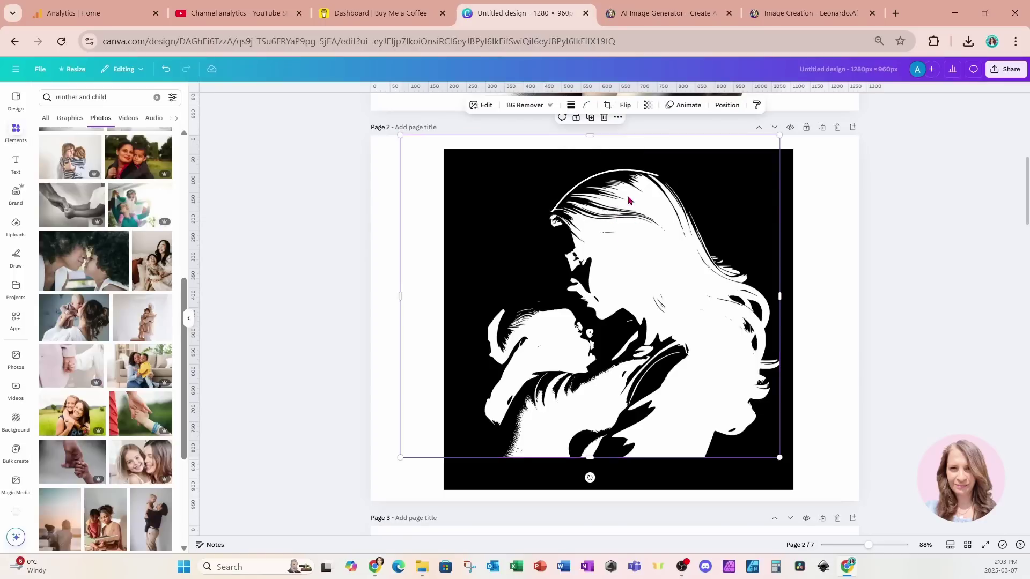
pyautogui.click(615, 176)
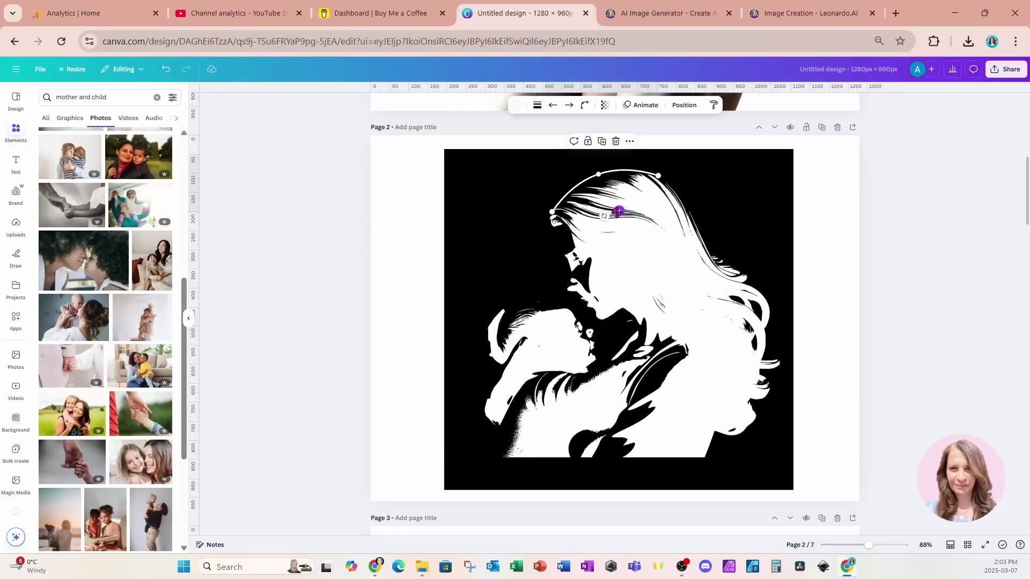
pyautogui.moveTo(595, 151); pyautogui.dragTo(602, 157)
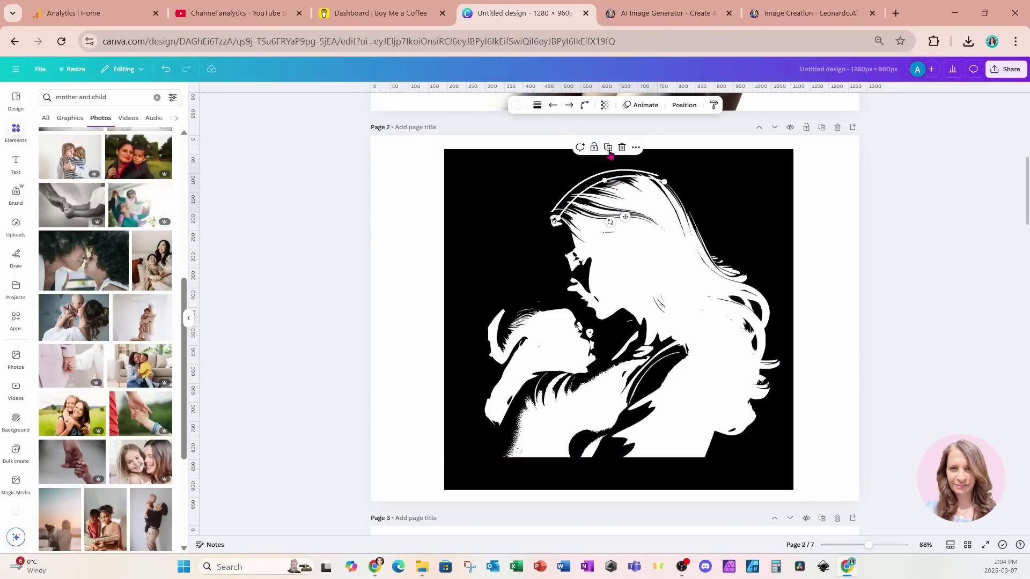
pyautogui.moveTo(663, 182); pyautogui.dragTo(552, 212)
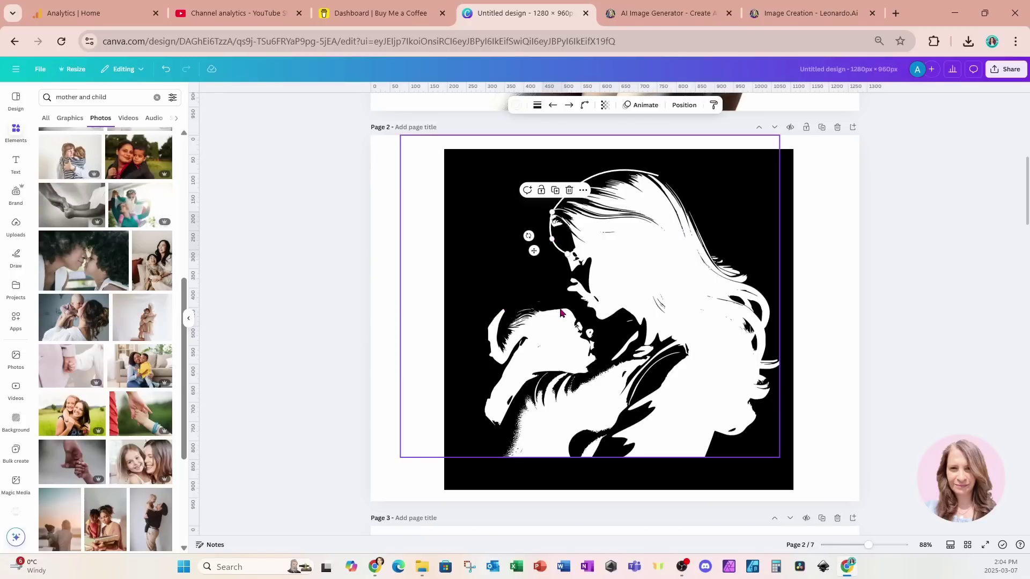
# - Bend the copied white curve so it follows the top of the baby's head
pyautogui.hotkey('ctrl', 'z')
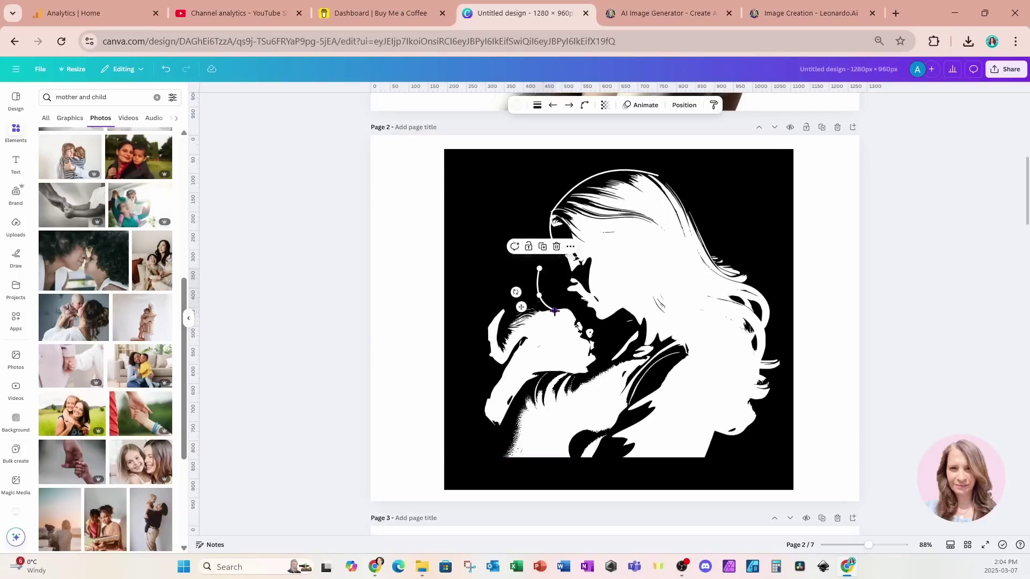
pyautogui.moveTo(555, 311)
pyautogui.mouseDown()
pyautogui.moveTo(500, 324)
pyautogui.moveTo(552, 290)
pyautogui.moveTo(567, 307)
pyautogui.moveTo(530, 298)
pyautogui.moveTo(498, 318)
pyautogui.moveTo(569, 311)
pyautogui.mouseUp()
pyautogui.click(548, 345)
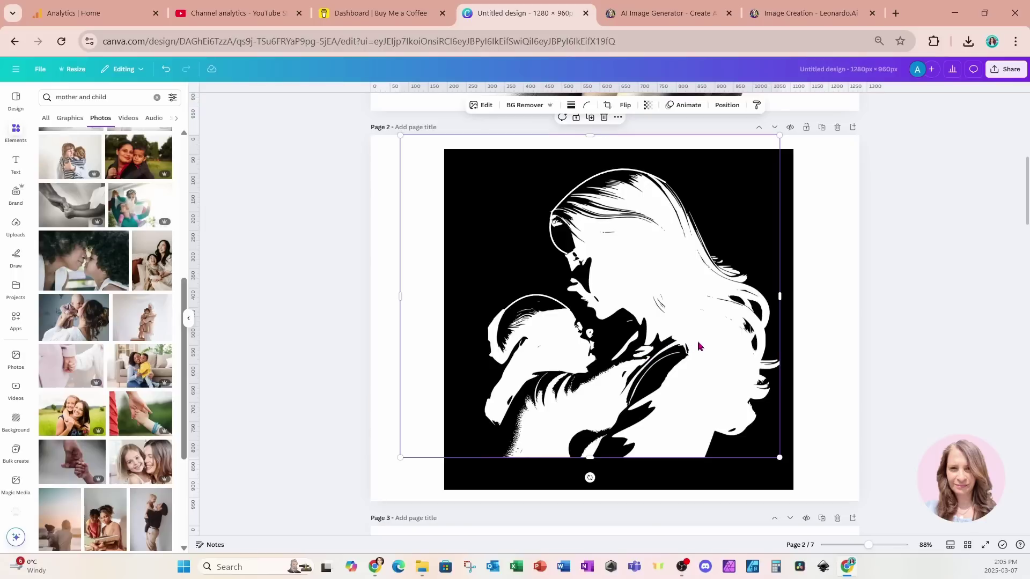
# - Select all Page 2 elements, shrink the collage slightly and move it up-left
pyautogui.click(809, 194)
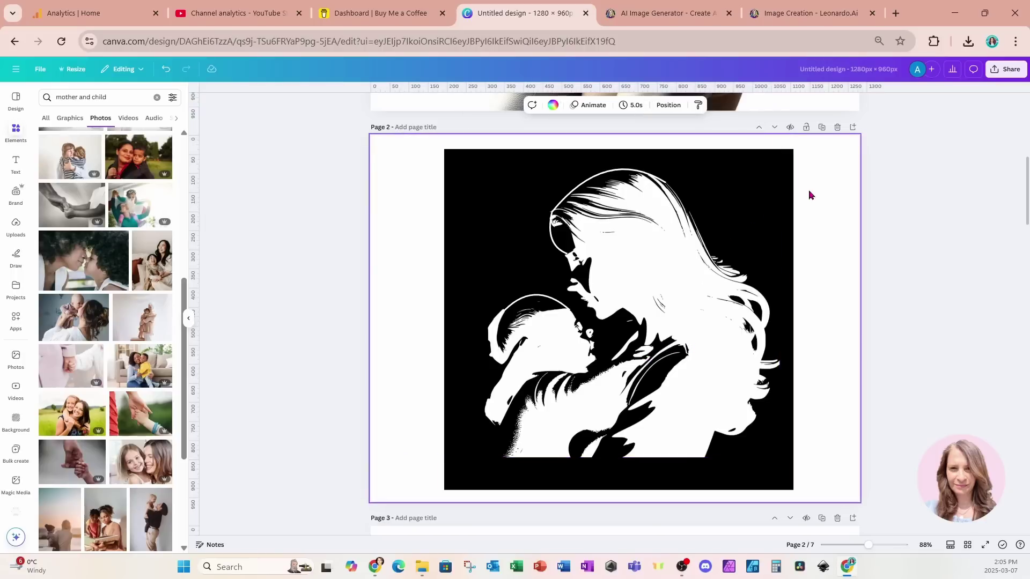
pyautogui.moveTo(348, 173); pyautogui.dragTo(834, 501)
pyautogui.moveTo(397, 135); pyautogui.dragTo(437, 169)
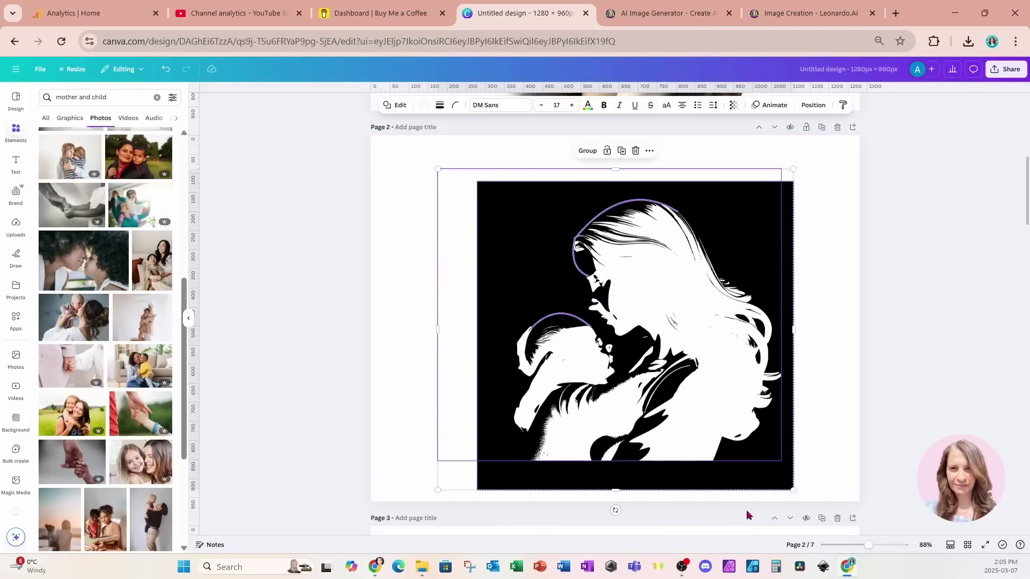
pyautogui.moveTo(789, 489); pyautogui.dragTo(754, 473)
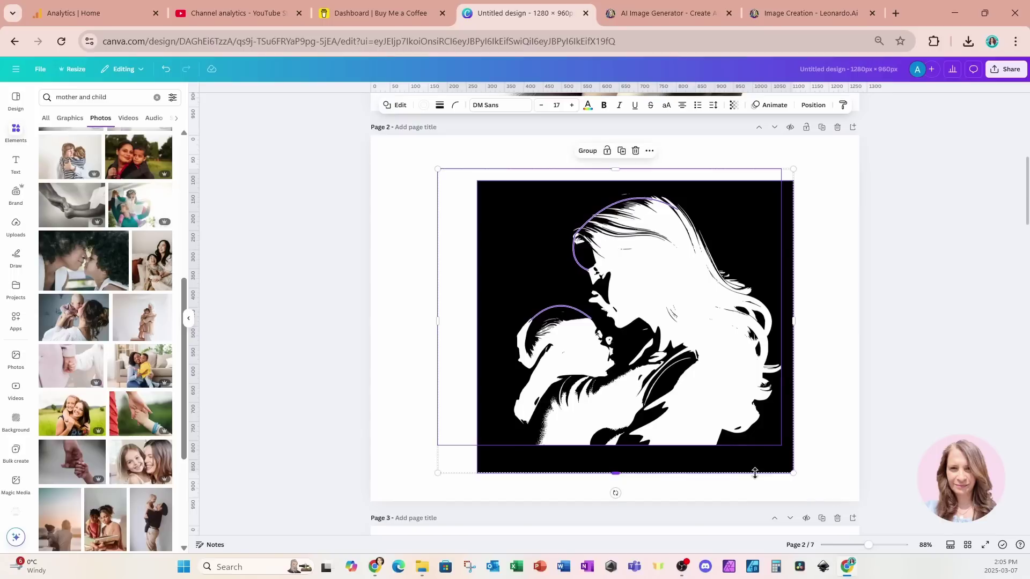
pyautogui.click(826, 464)
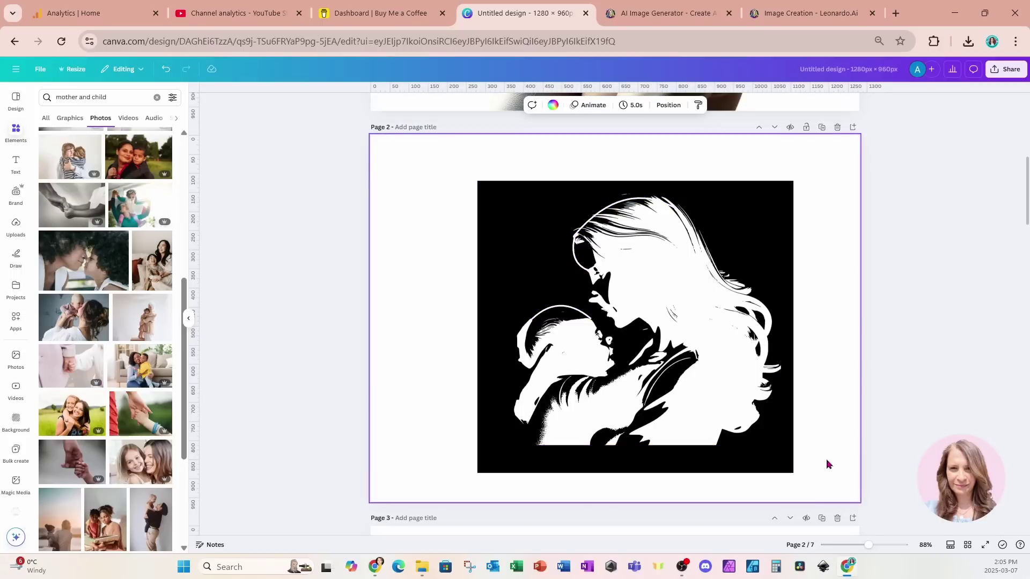
pyautogui.moveTo(316, 173); pyautogui.dragTo(933, 440)
pyautogui.moveTo(762, 423); pyautogui.dragTo(734, 415)
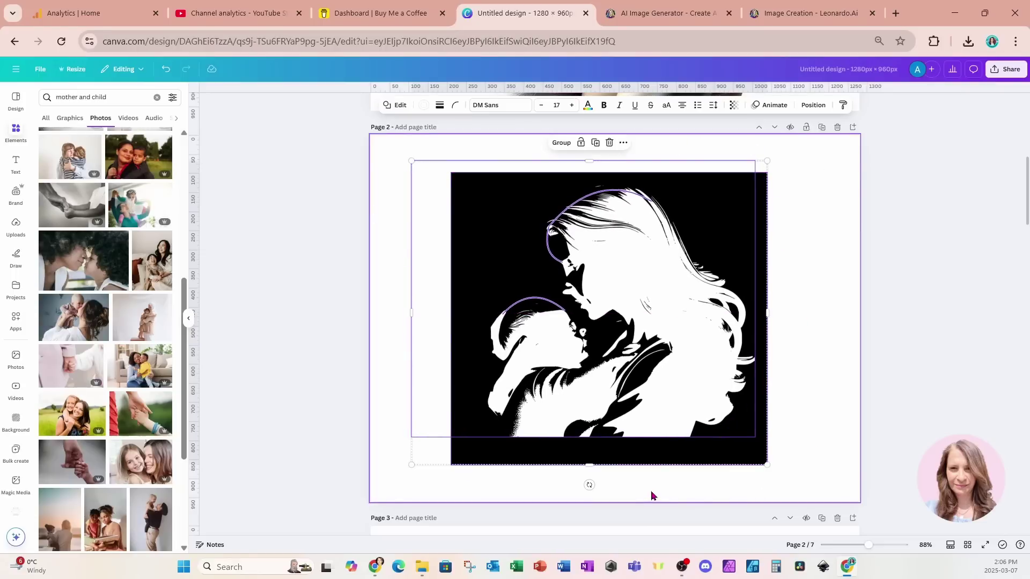
pyautogui.click(812, 429)
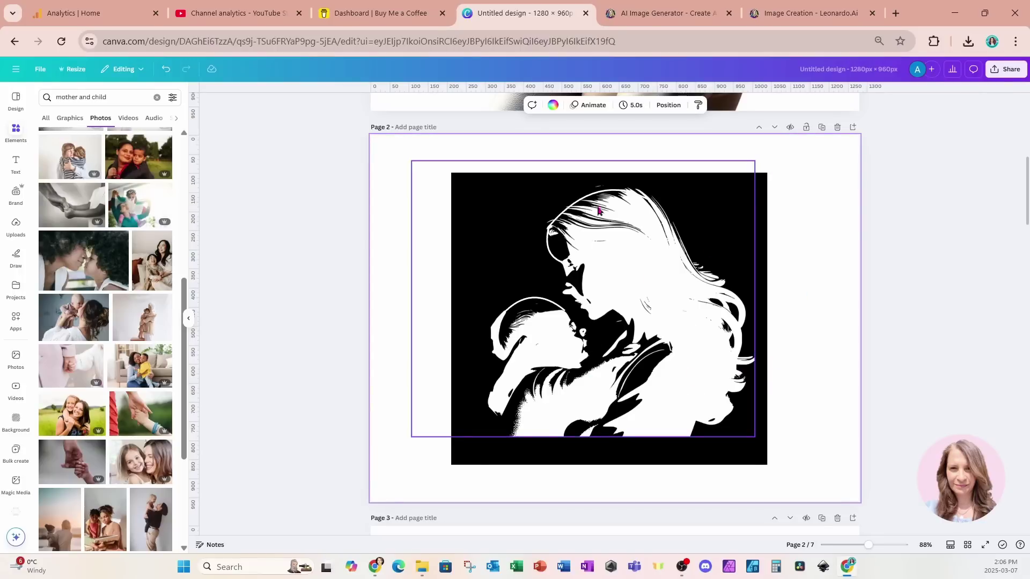
# - Extend the hair curve's end further along the hairline
pyautogui.click(620, 199)
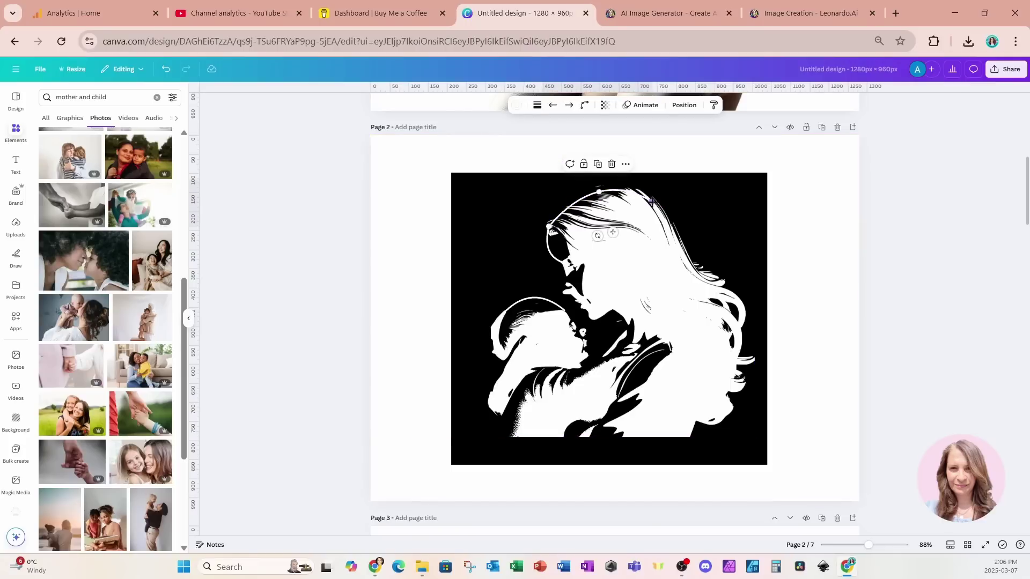
pyautogui.moveTo(650, 201); pyautogui.dragTo(650, 195)
pyautogui.click(792, 263)
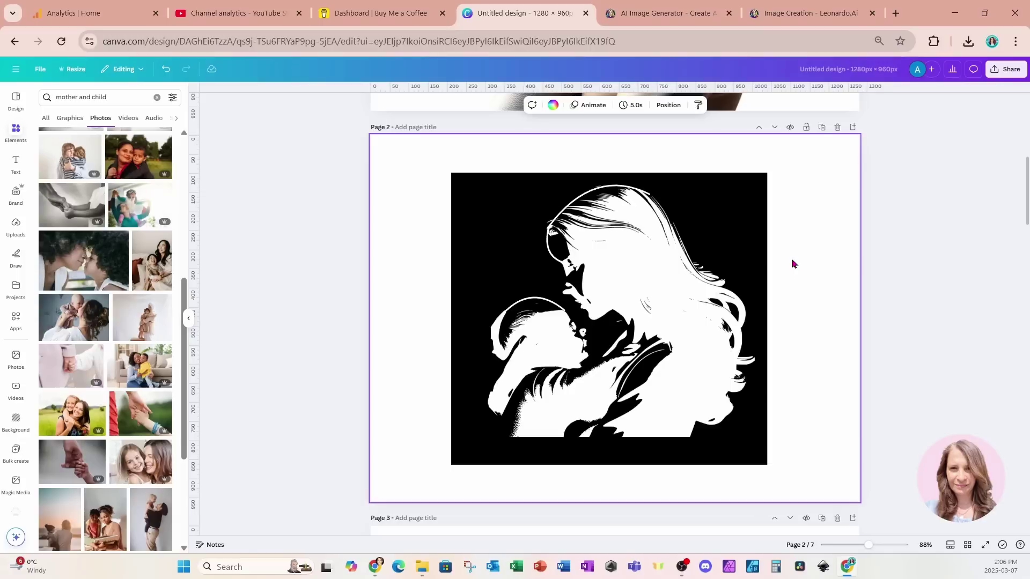
# - Download only Page 2, the current page, as a PNG image
pyautogui.click(1006, 69)
pyautogui.click(874, 248)
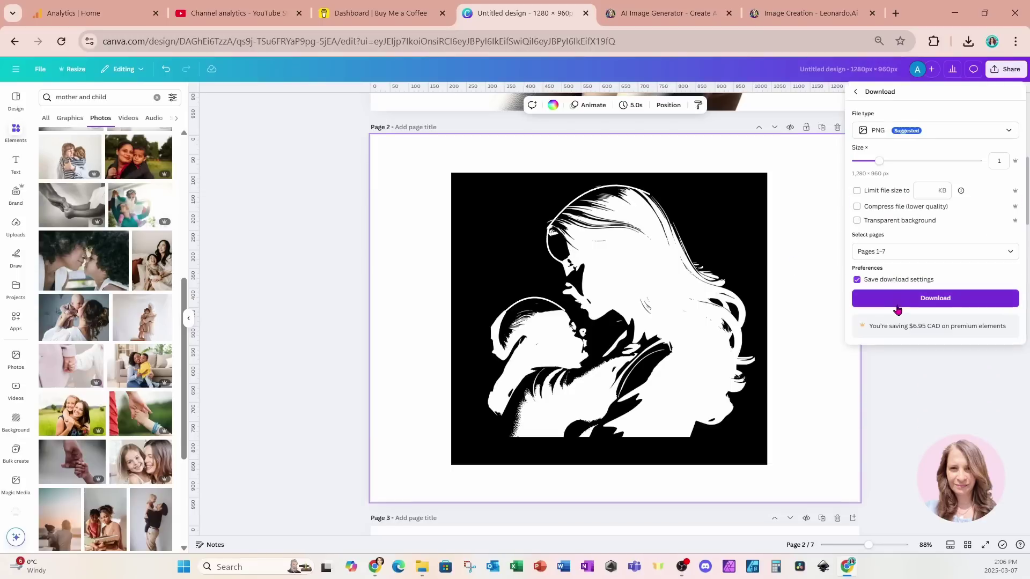
pyautogui.click(885, 253)
pyautogui.click(882, 293)
pyautogui.click(877, 380)
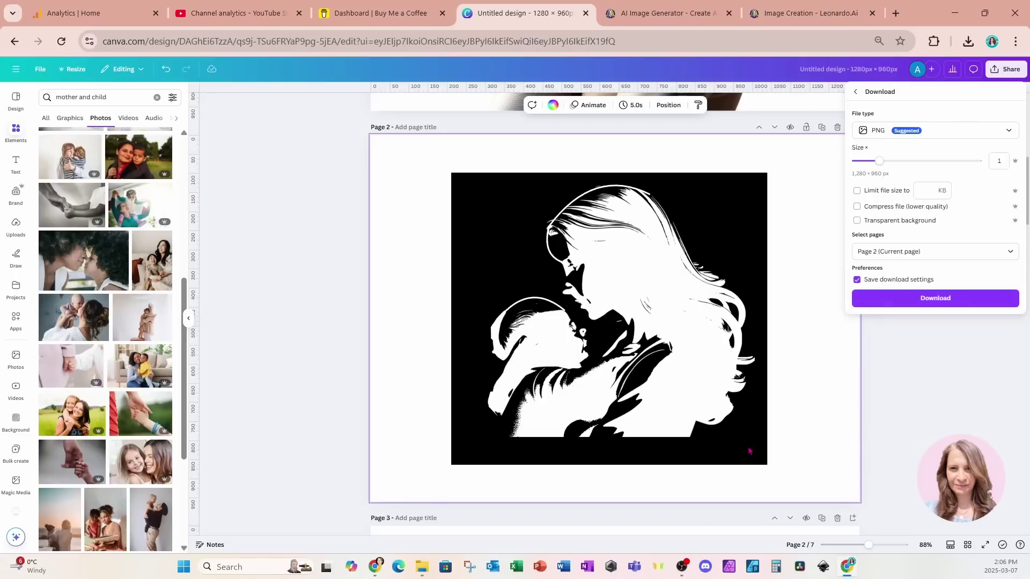
pyautogui.click(869, 298)
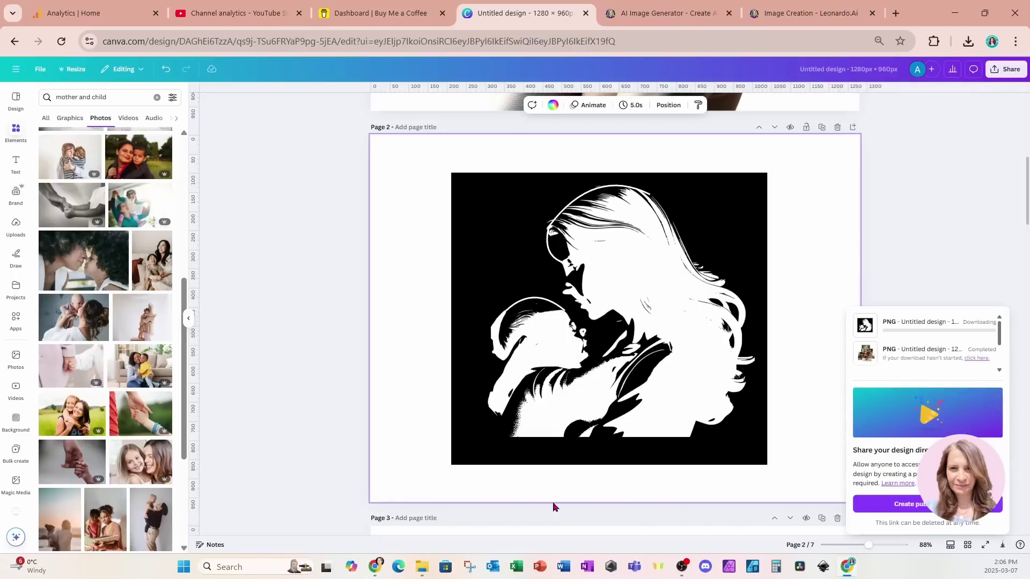
pyautogui.scroll(-6, 553, 506)
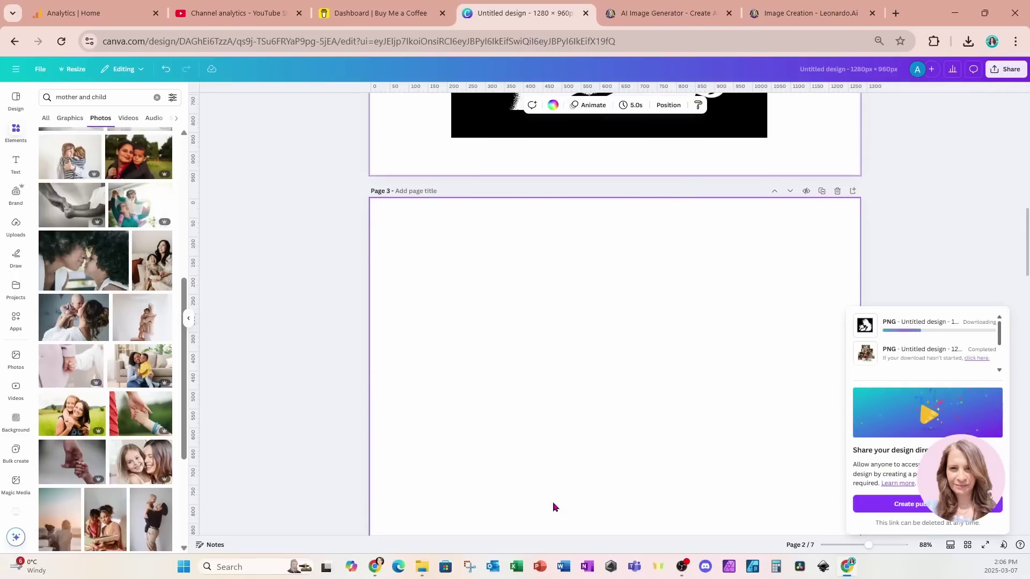
# - Drop the downloaded silhouette PNG onto Page 3 and strip its background with BG Remover
pyautogui.scroll(-1, 553, 506)
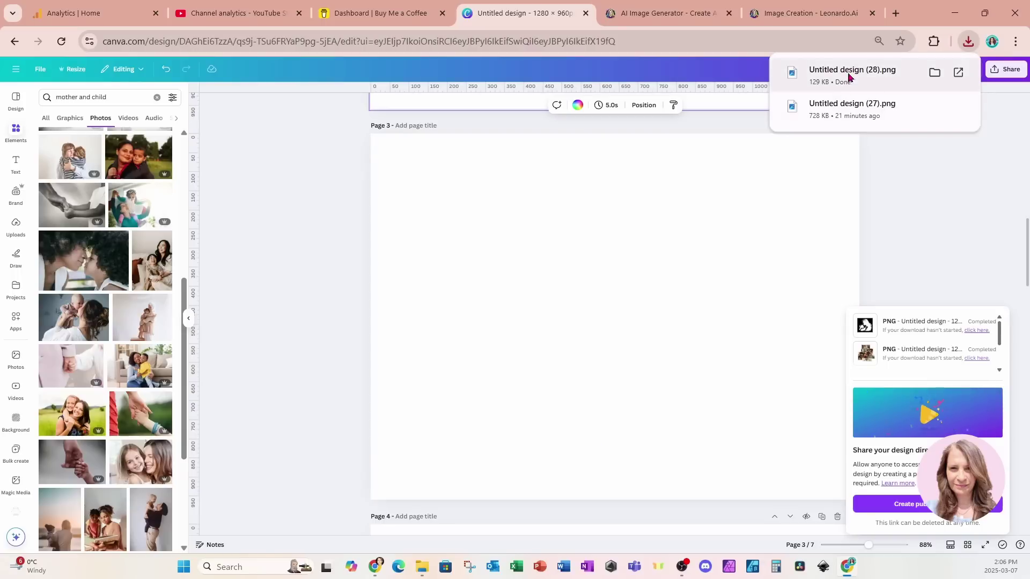
pyautogui.moveTo(848, 77); pyautogui.dragTo(571, 320)
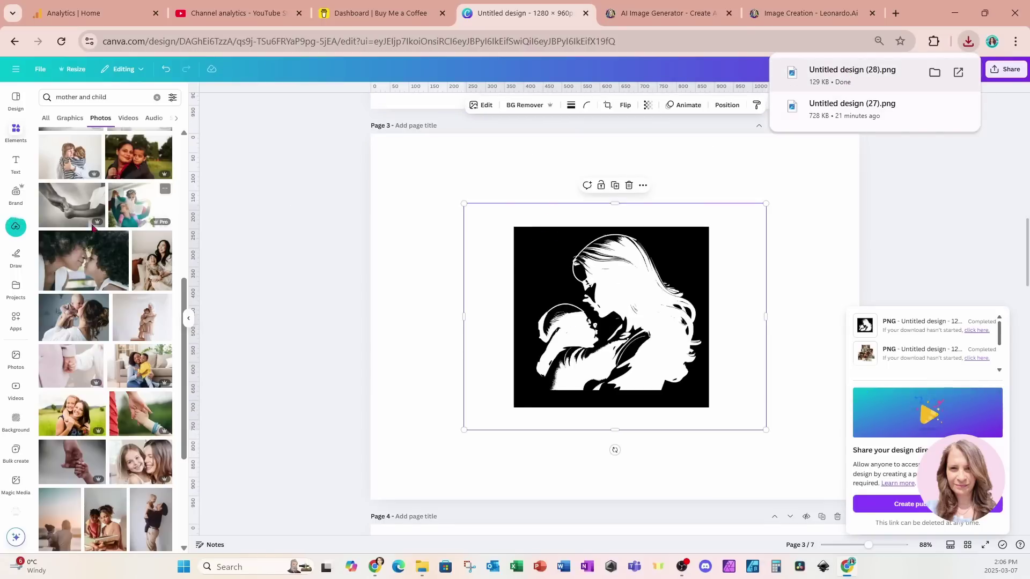
pyautogui.click(523, 107)
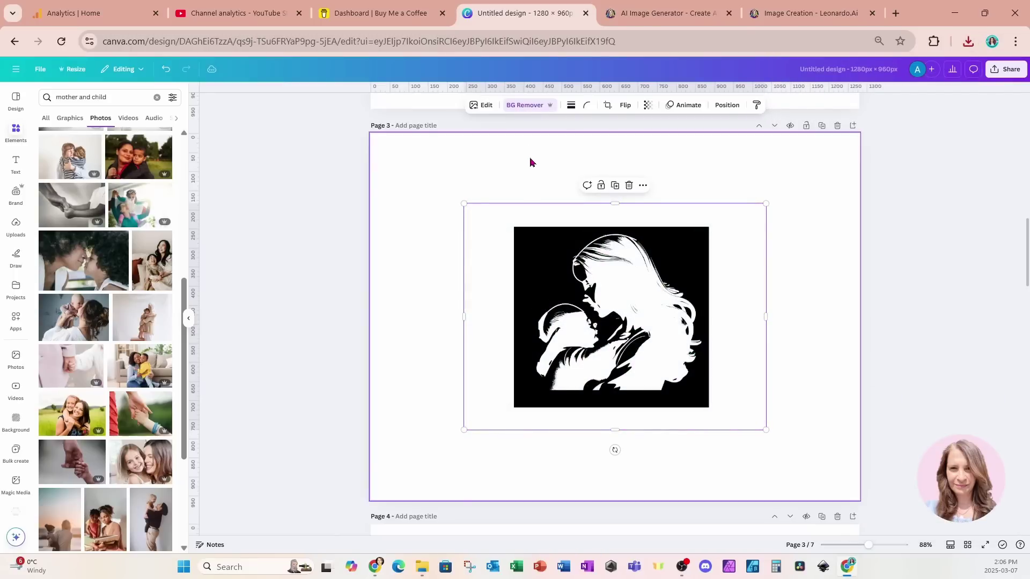
pyautogui.click(524, 106)
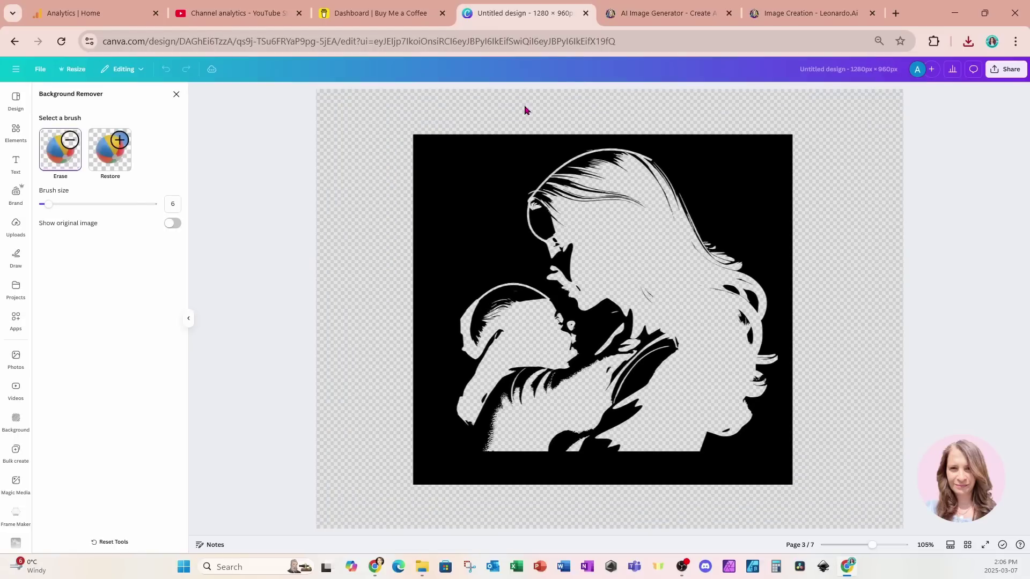
pyautogui.click(176, 94)
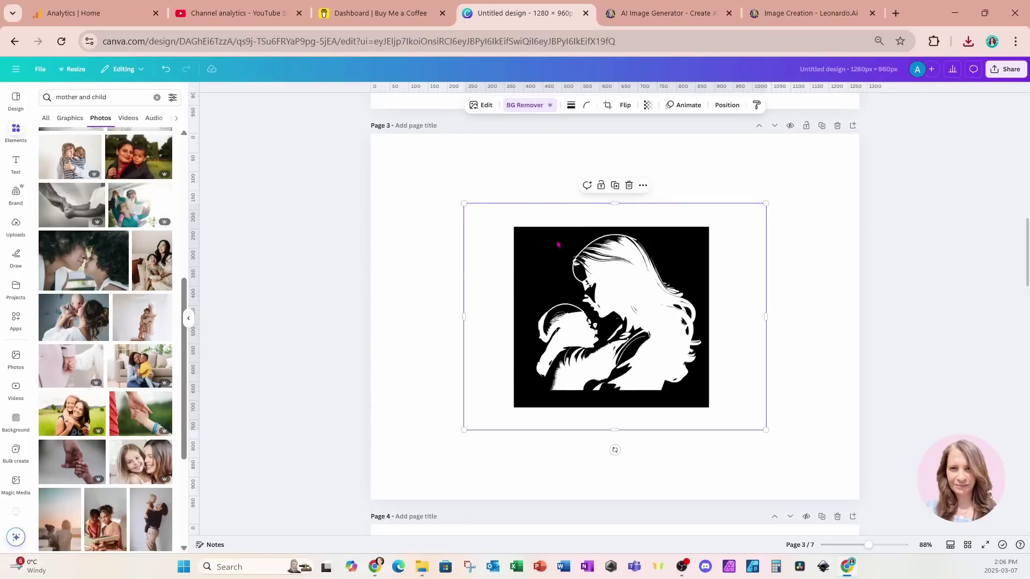
# - Paste the silhouette image onto the Page 6 photo collage
pyautogui.scroll(-15, 558, 245)
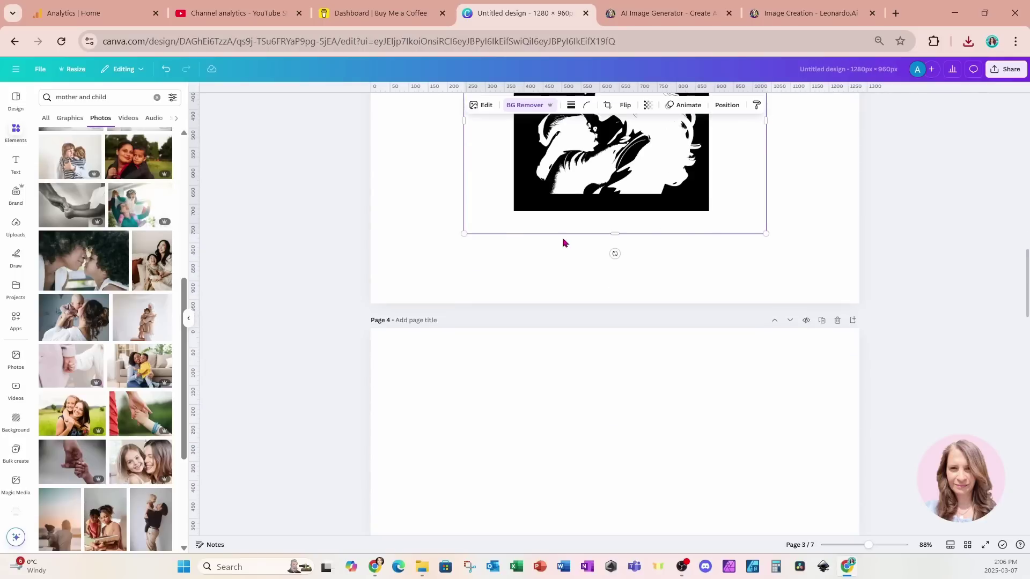
pyautogui.scroll(-6, 564, 242)
pyautogui.click(472, 168)
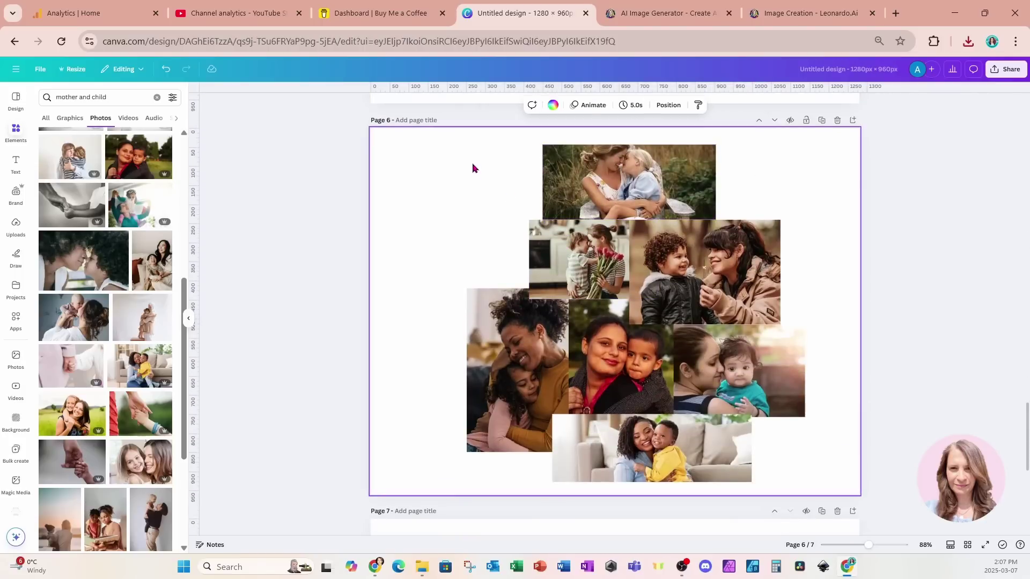
pyautogui.hotkey('ctrl', 'v')
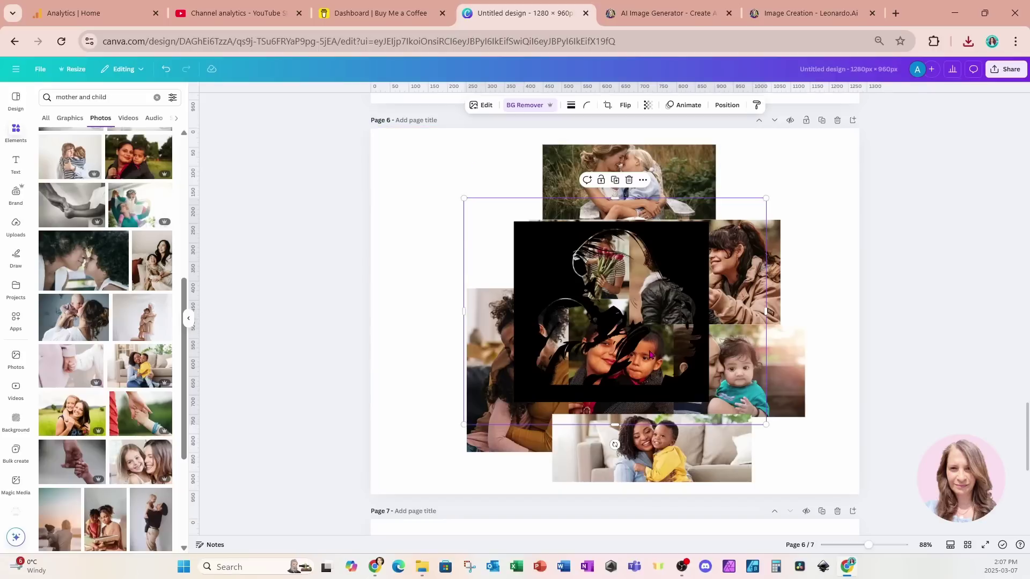
# - Crop the silhouette to its black square and enlarge it to cover the collage
pyautogui.moveTo(615, 198); pyautogui.dragTo(612, 219)
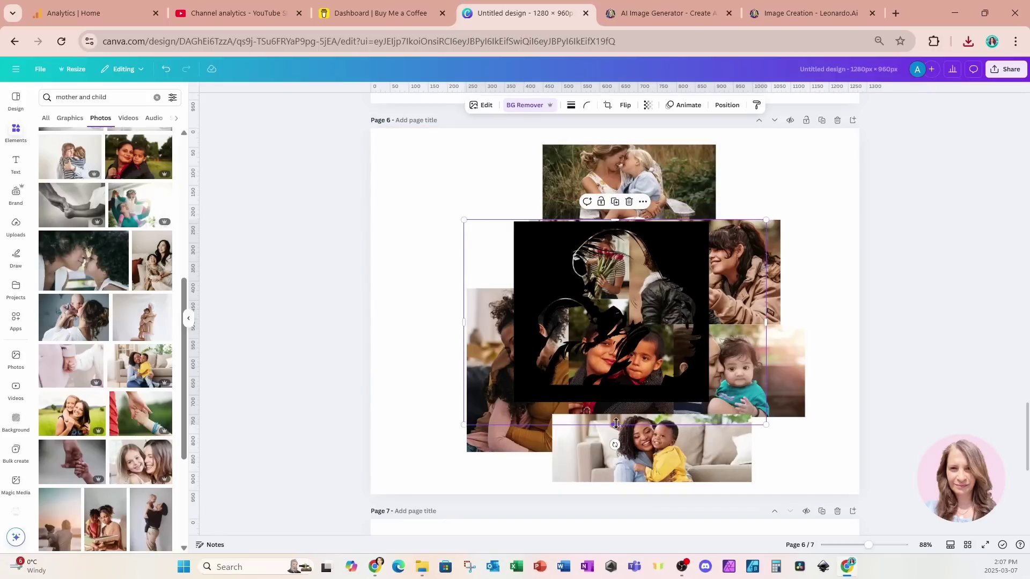
pyautogui.moveTo(615, 424); pyautogui.dragTo(615, 400)
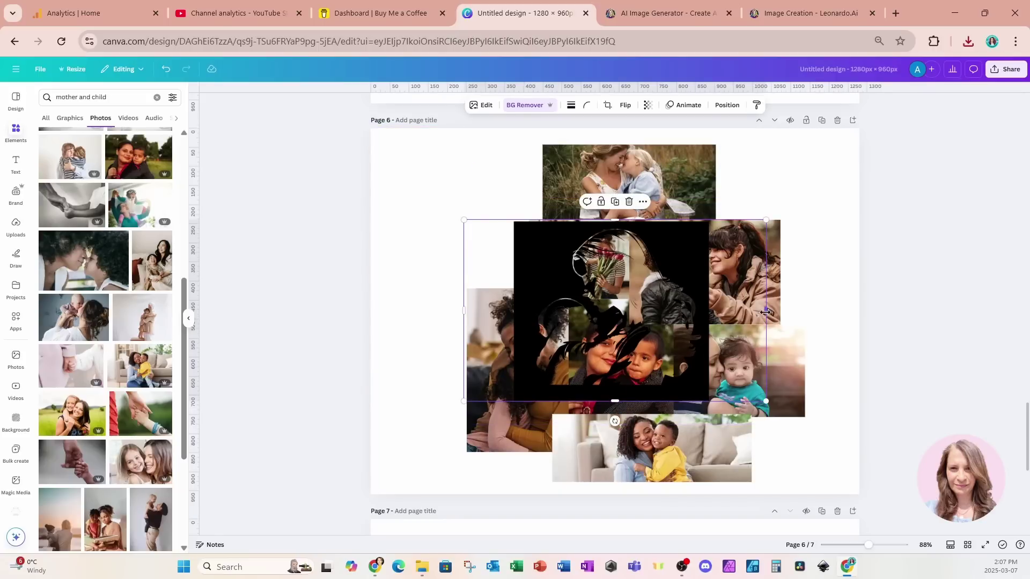
pyautogui.moveTo(765, 311); pyautogui.dragTo(709, 312)
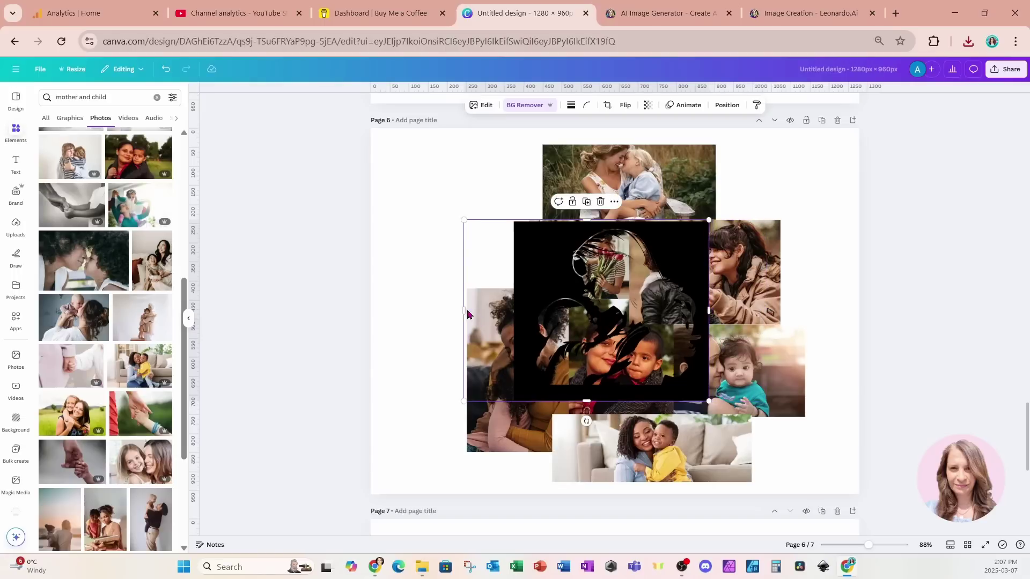
pyautogui.moveTo(463, 310); pyautogui.dragTo(514, 311)
pyautogui.moveTo(708, 401); pyautogui.dragTo(794, 484)
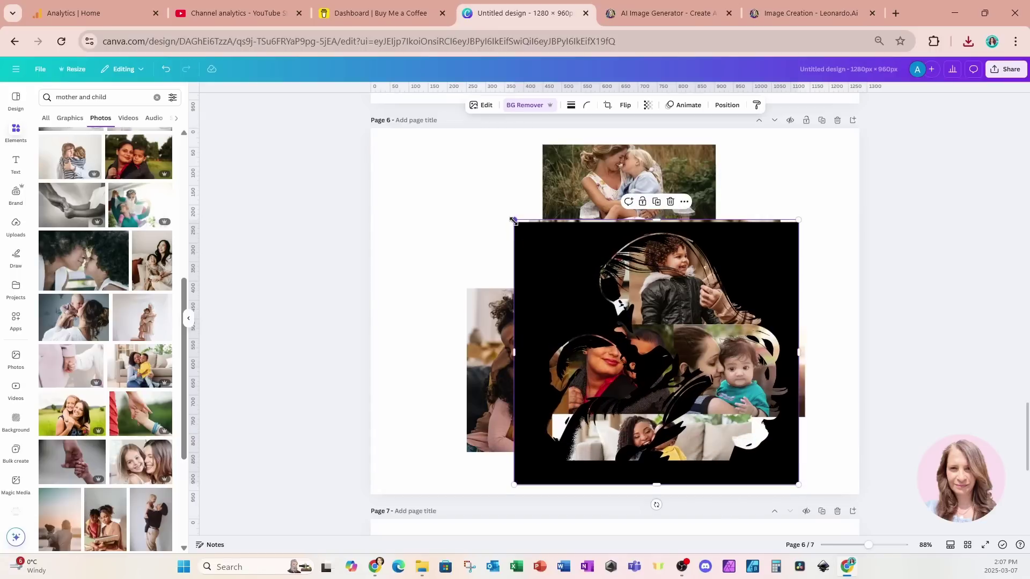
pyautogui.moveTo(514, 221); pyautogui.dragTo(411, 143)
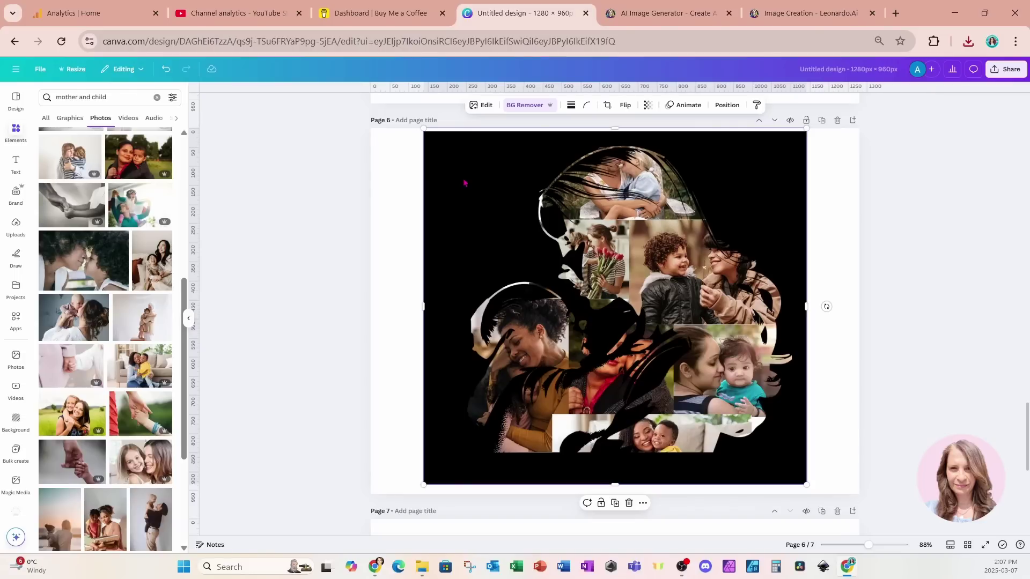
# - Apply a custom Duotone to the silhouette with #FFFFFF shadows and near-white highlights
pyautogui.click(478, 107)
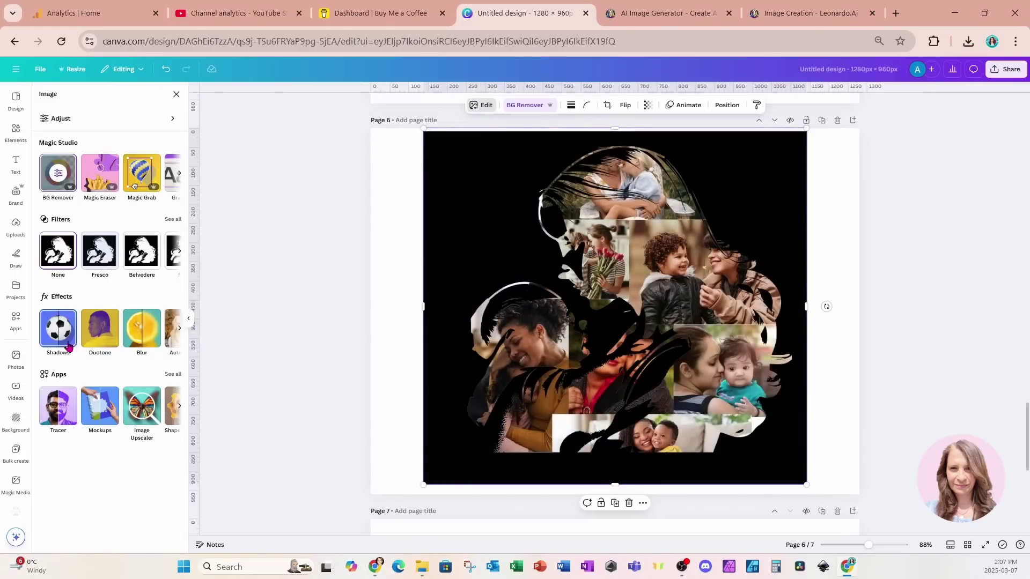
pyautogui.click(94, 332)
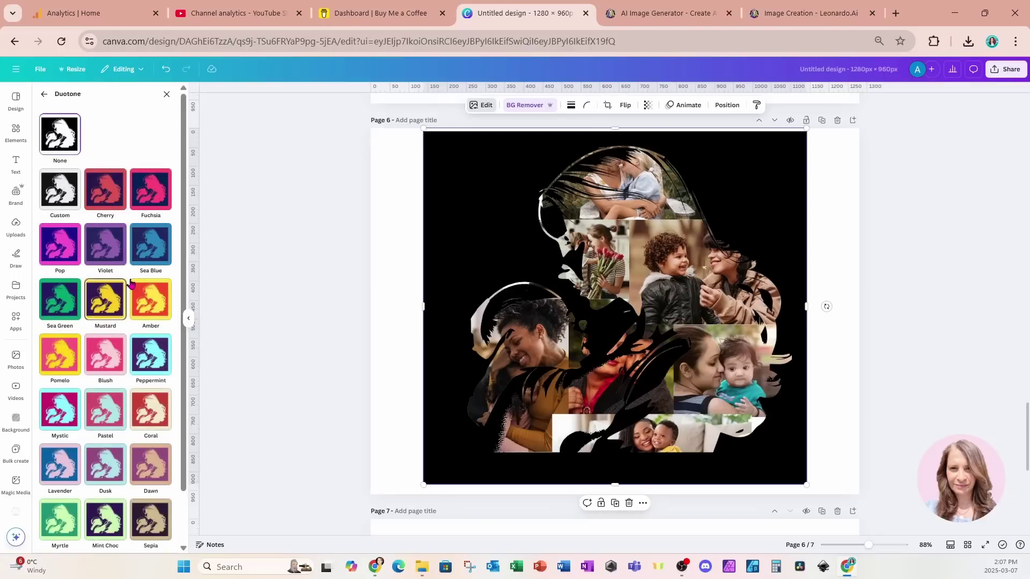
pyautogui.click(59, 189)
pyautogui.click(165, 254)
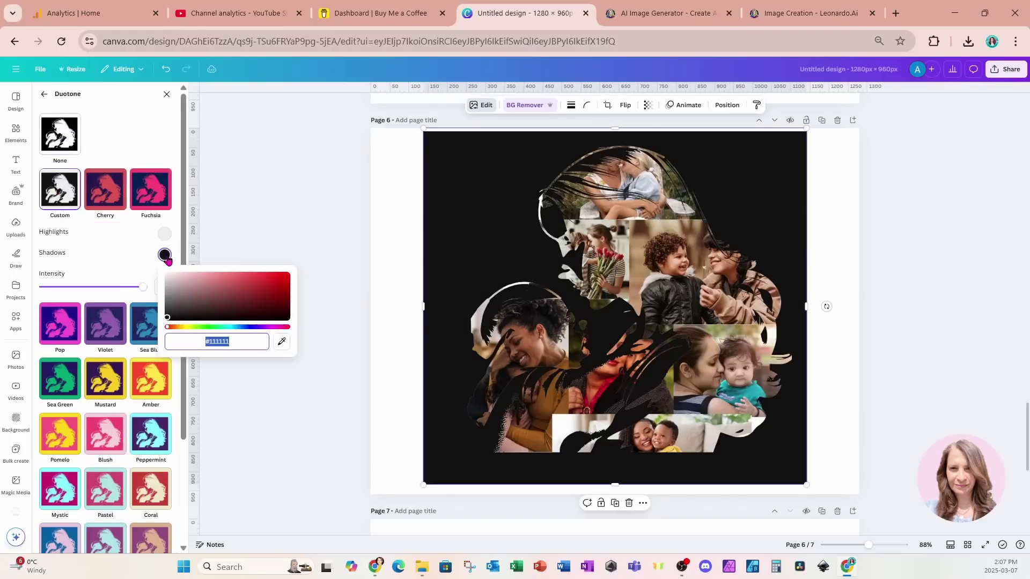
pyautogui.moveTo(165, 276); pyautogui.dragTo(159, 277)
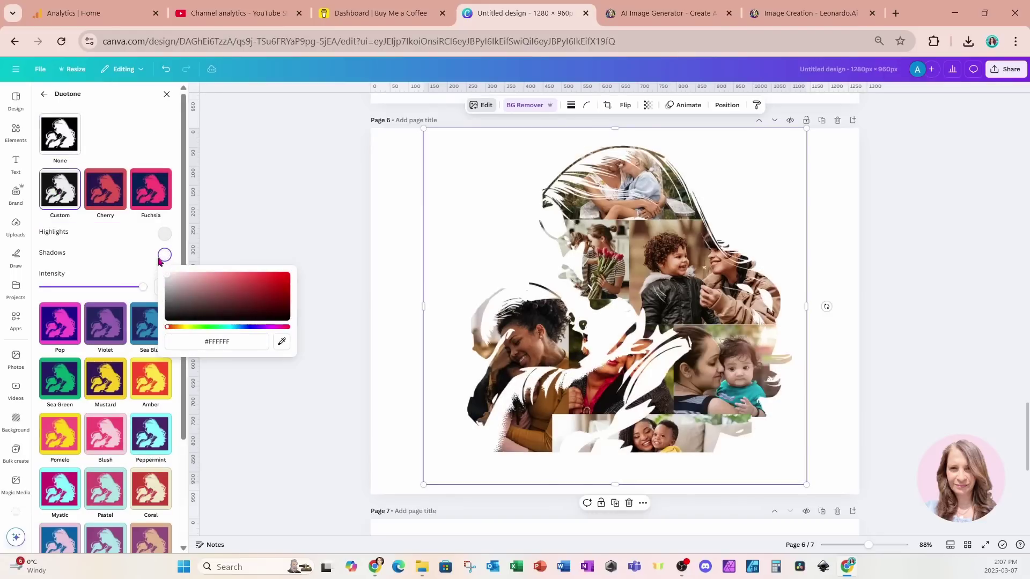
pyautogui.click(164, 235)
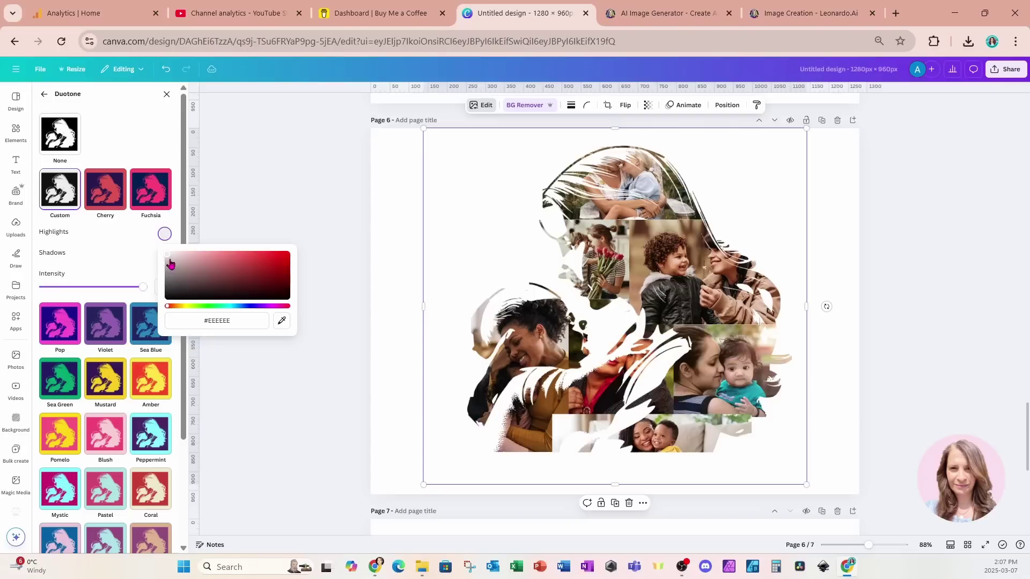
pyautogui.moveTo(167, 260); pyautogui.dragTo(168, 248)
pyautogui.click(838, 448)
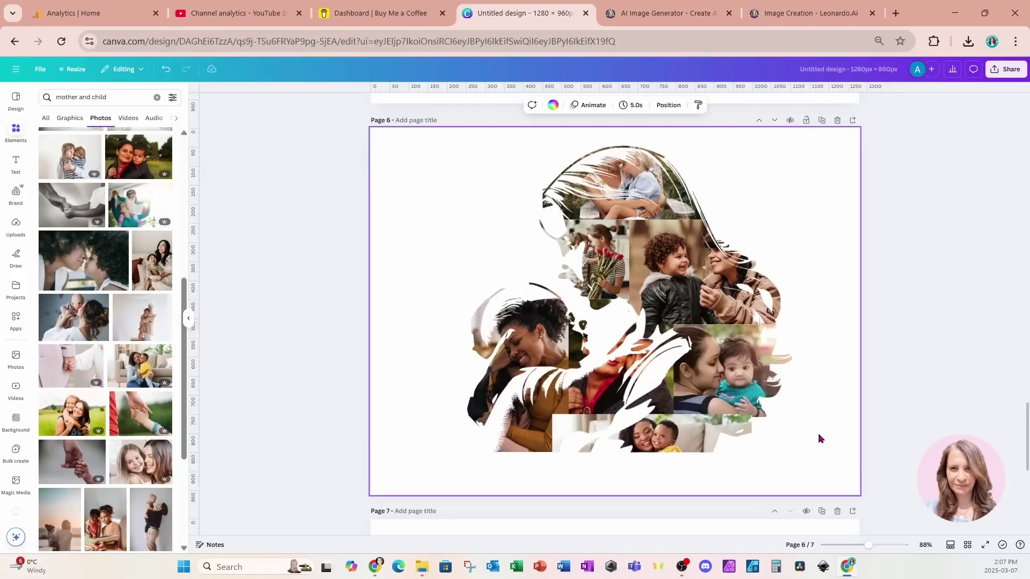
# - Try page background colours for Page 6, first applying magenta, then reopen the colour choices
pyautogui.click(553, 106)
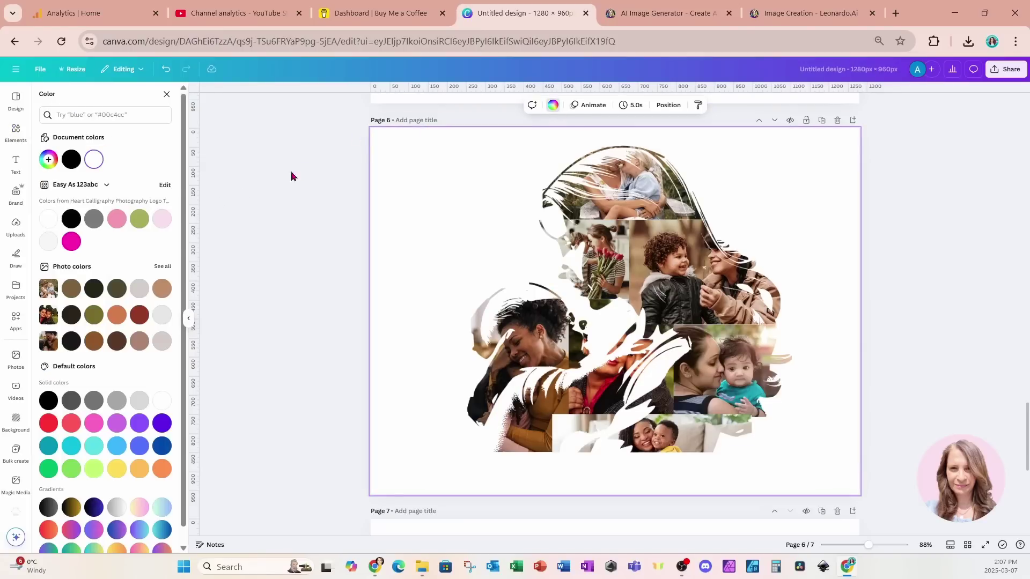
pyautogui.click(71, 241)
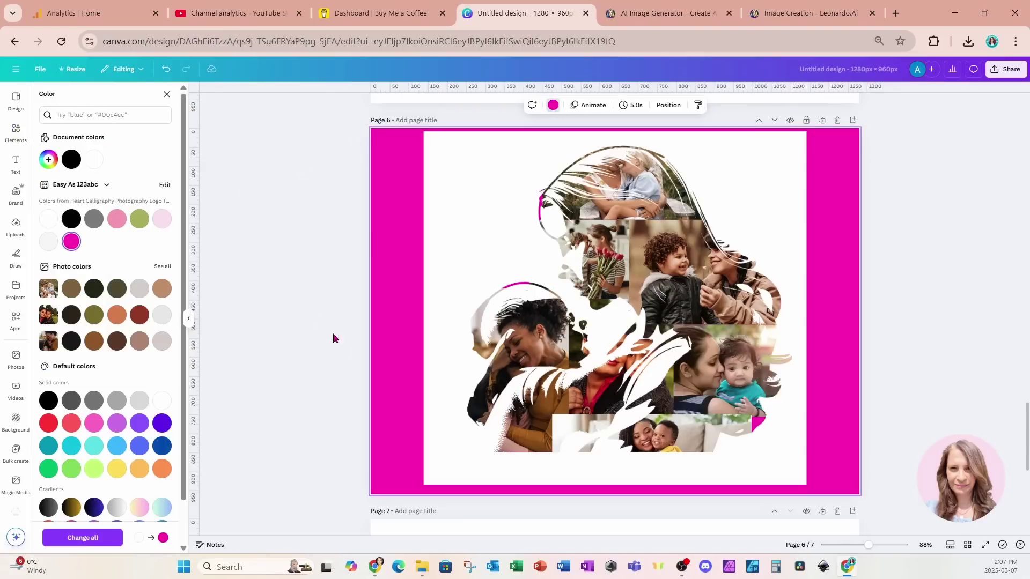
pyautogui.click(553, 106)
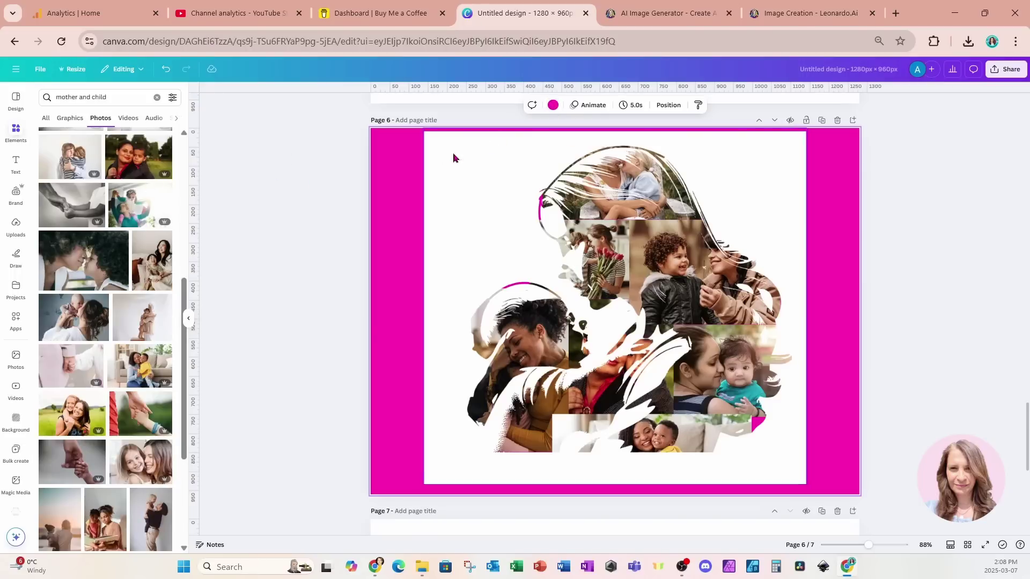
pyautogui.click(553, 105)
# - Make the Page 6 background white and select the collage
pyautogui.click(50, 219)
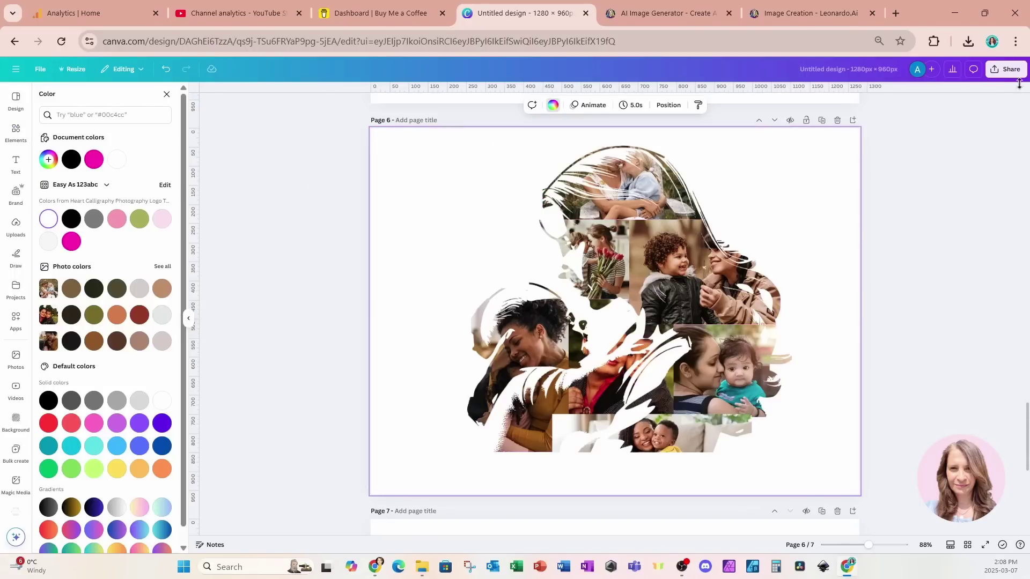
pyautogui.click(1006, 73)
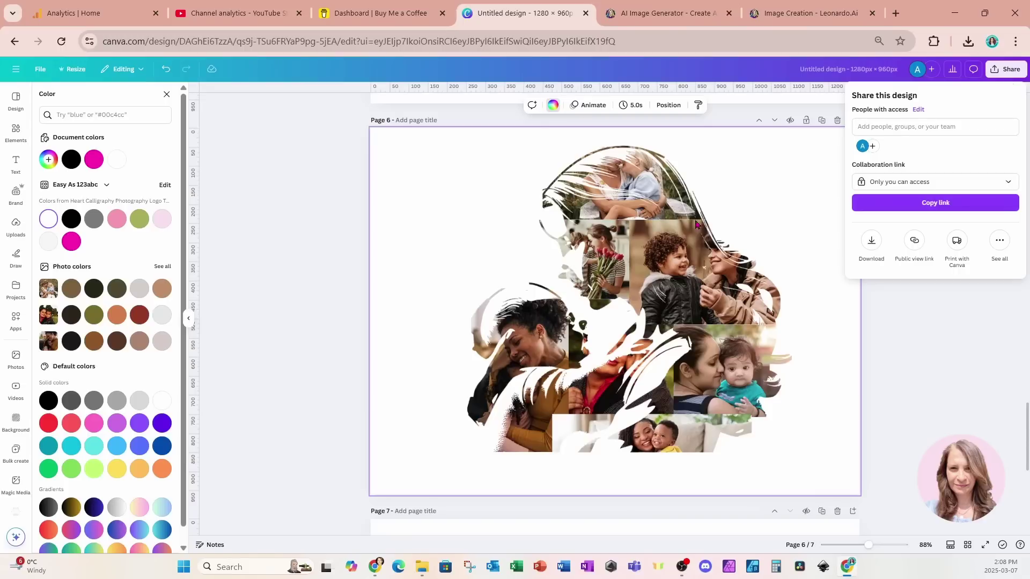
pyautogui.click(670, 241)
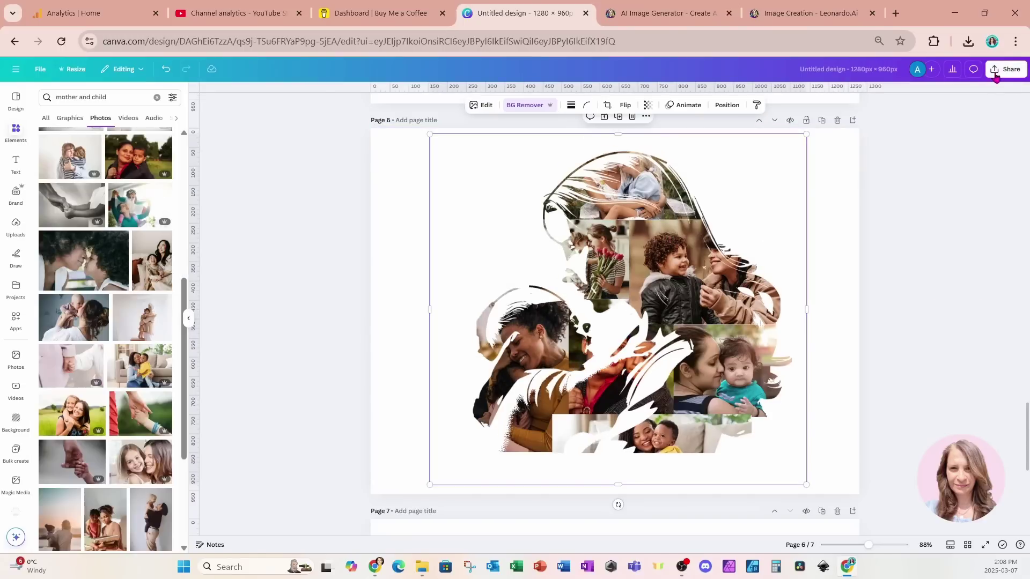
# - Download Page 6 as a PNG and move down to blank Page 7
pyautogui.click(1006, 69)
pyautogui.click(871, 243)
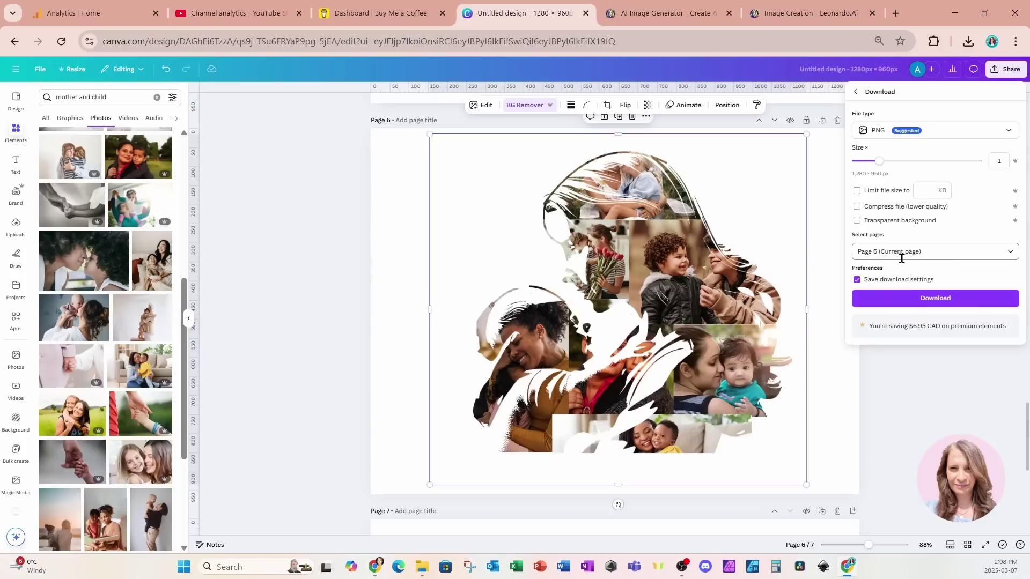
pyautogui.click(879, 302)
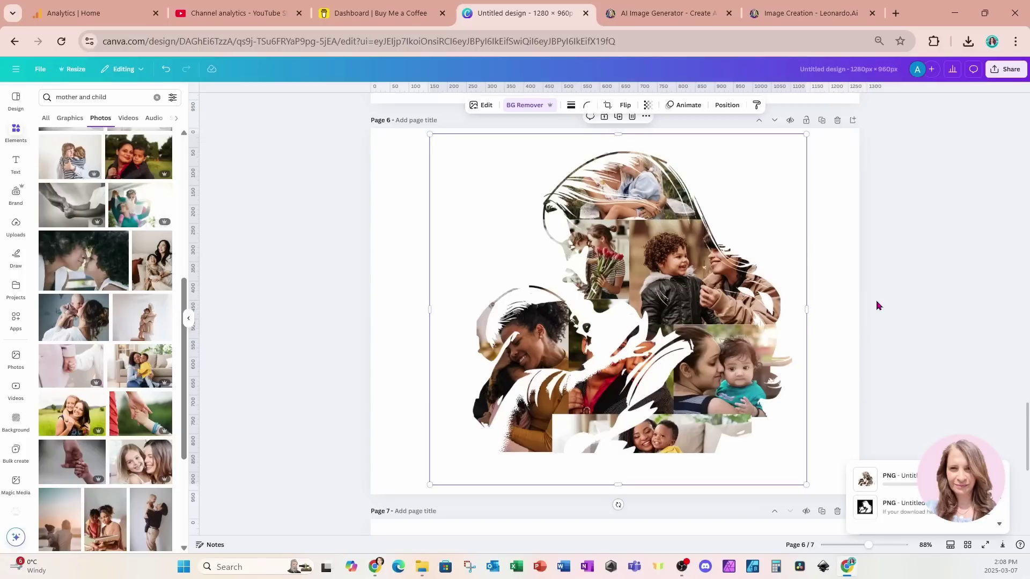
pyautogui.scroll(-7, 723, 373)
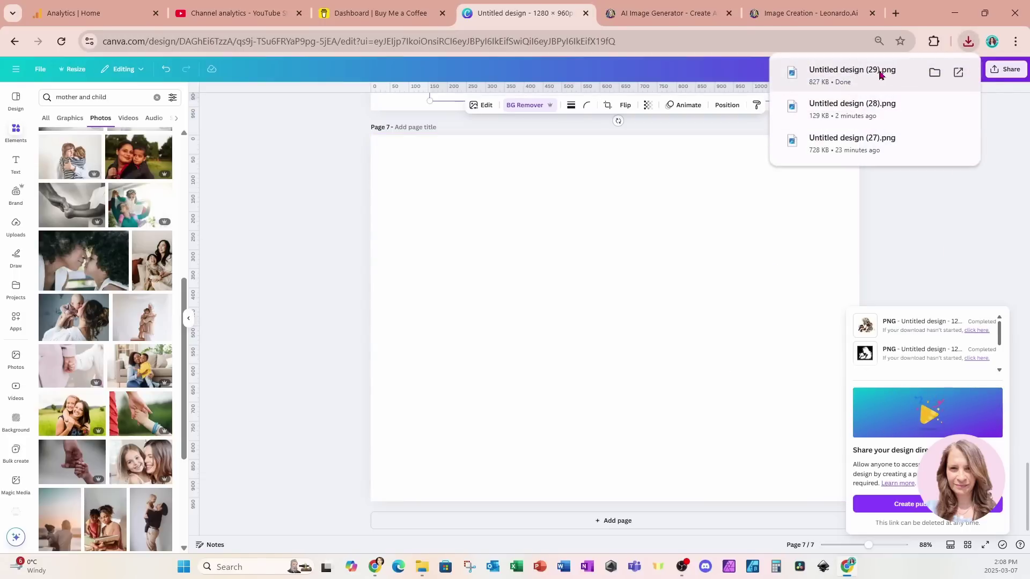
# - Place the collage PNG on Page 7, remove its background, trim the sides and enlarge it
pyautogui.moveTo(863, 74); pyautogui.dragTo(622, 365)
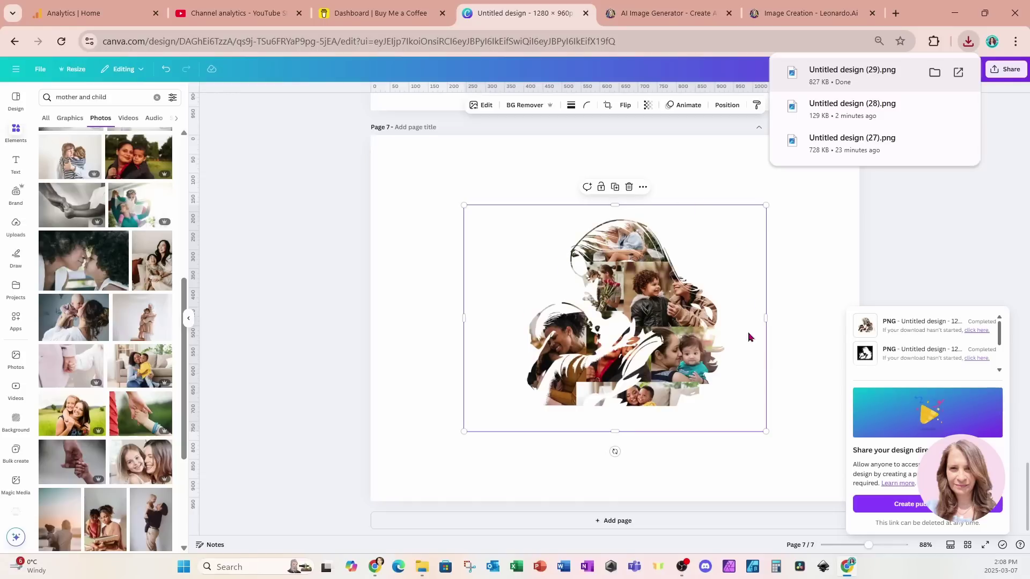
pyautogui.click(513, 108)
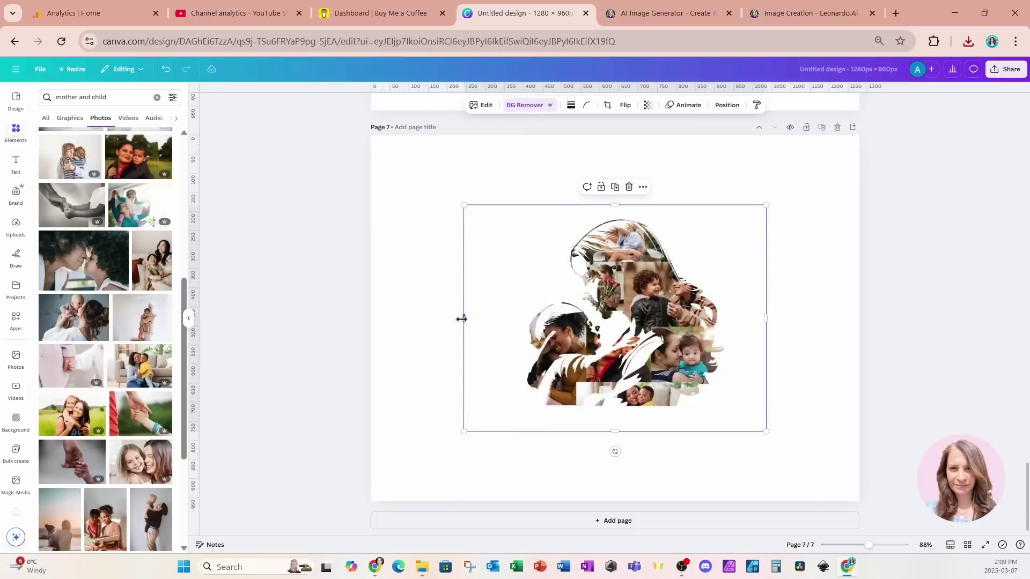
pyautogui.moveTo(462, 318); pyautogui.dragTo(512, 319)
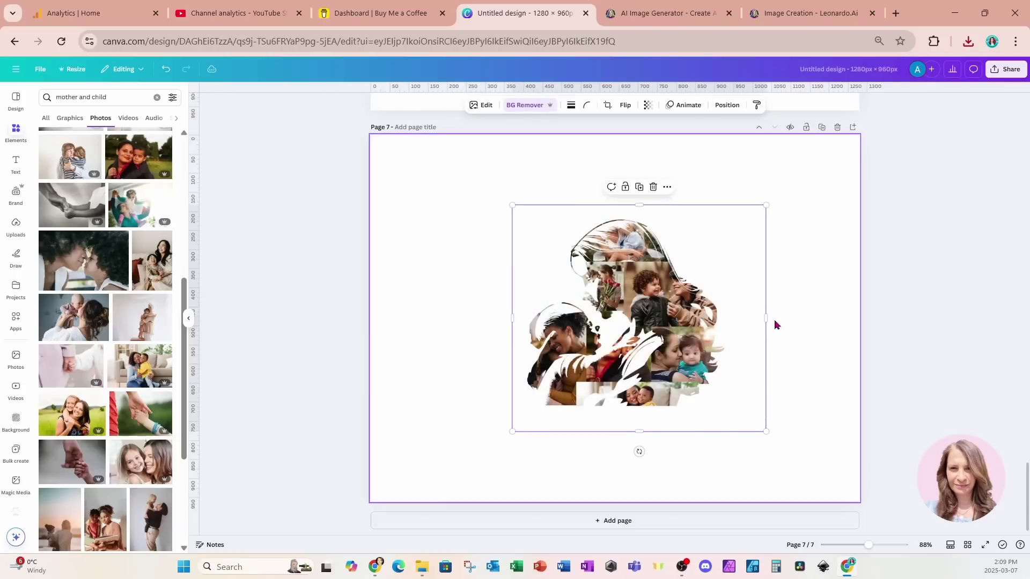
pyautogui.moveTo(767, 318); pyautogui.dragTo(732, 317)
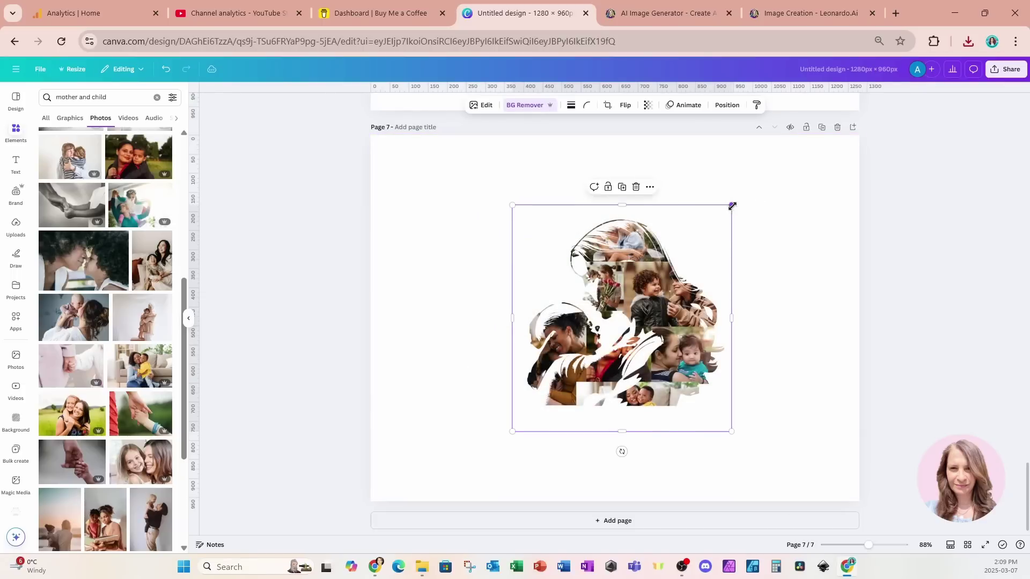
pyautogui.moveTo(731, 204); pyautogui.dragTo(808, 162)
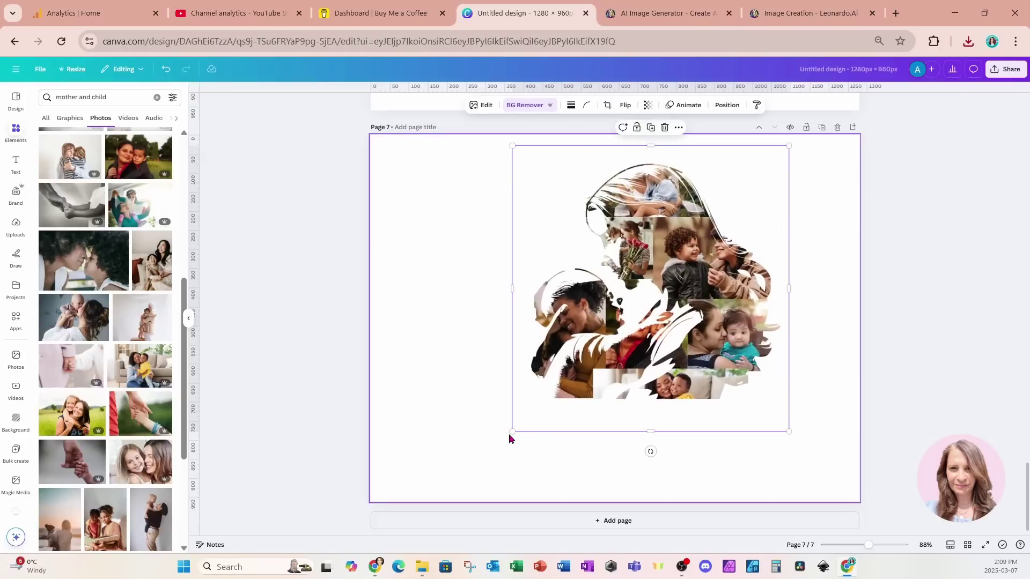
pyautogui.moveTo(512, 432); pyautogui.dragTo(430, 482)
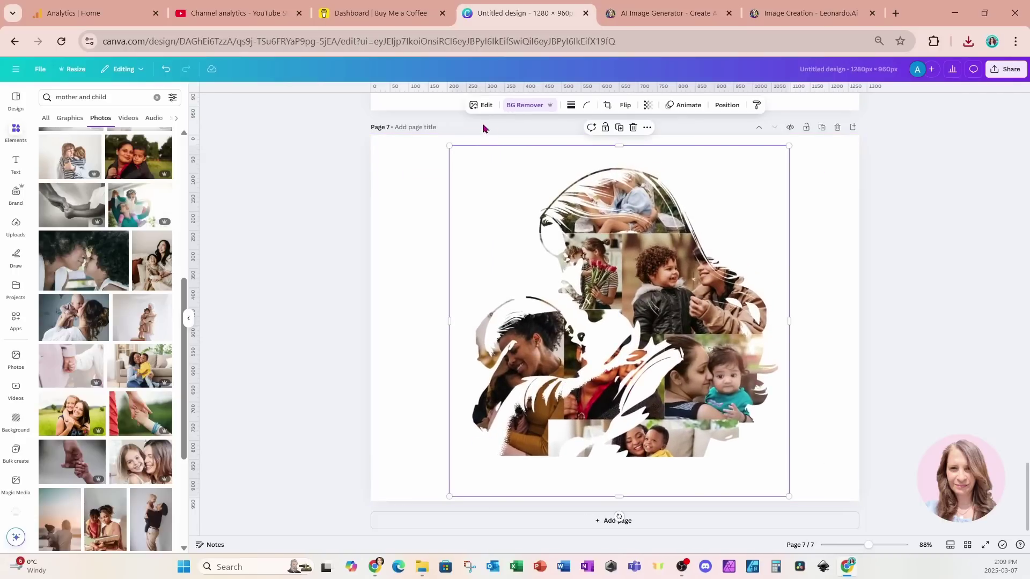
pyautogui.click(523, 105)
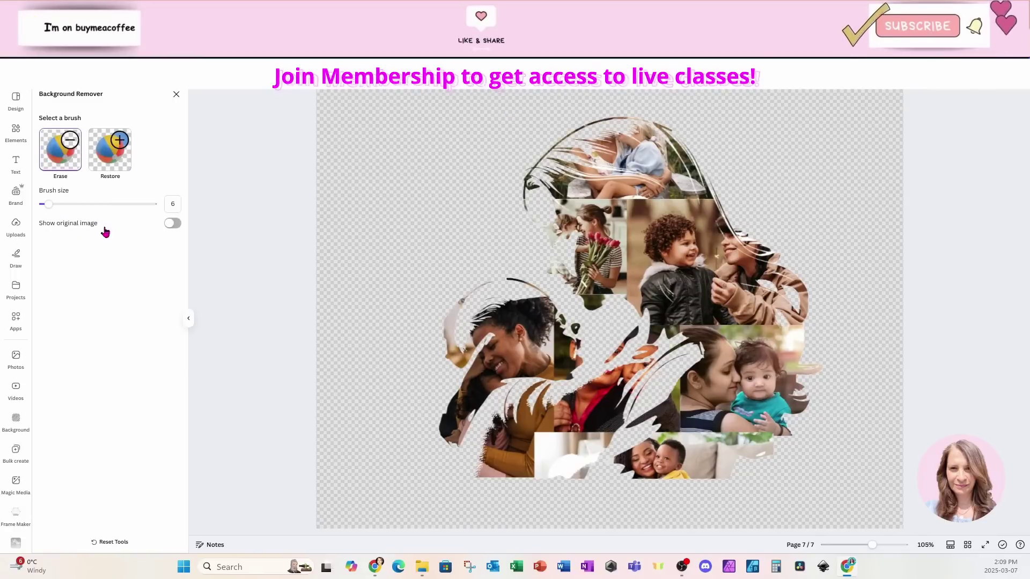
pyautogui.click(180, 229)
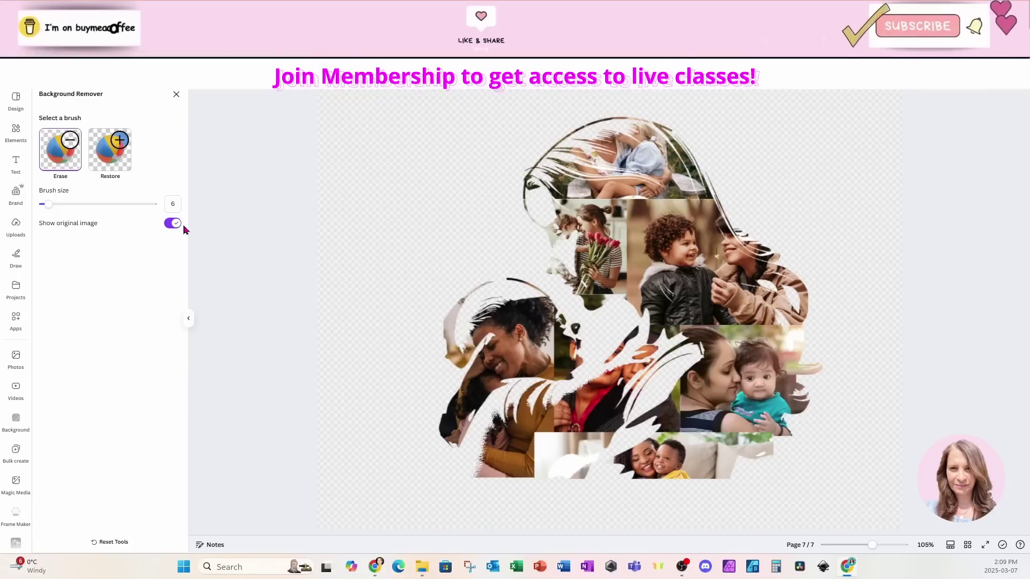
pyautogui.click(174, 97)
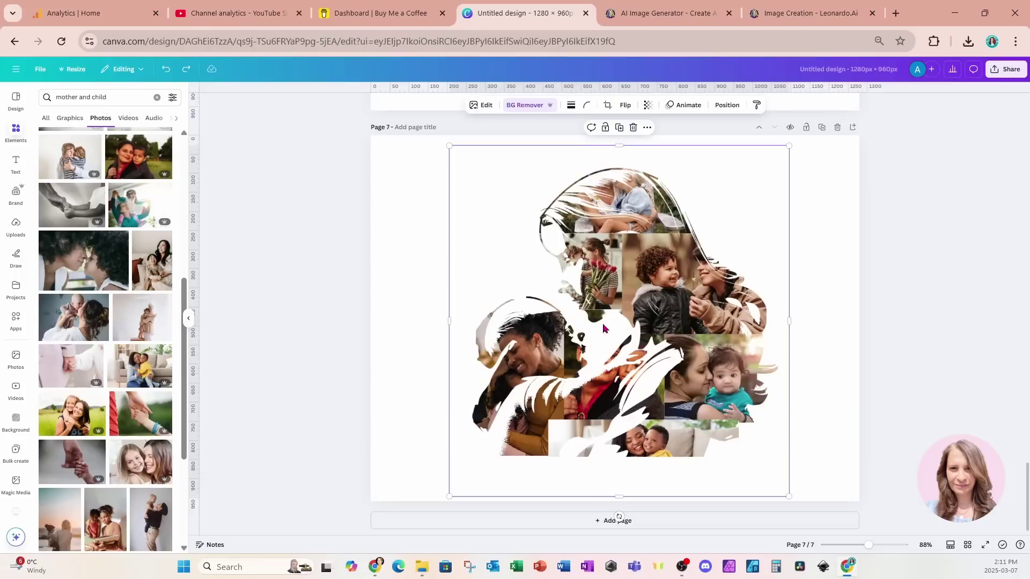
# - Give the Page 7 collage a Drop shadow: blur 20, angle 62, distance 25, intensity 66
pyautogui.click(478, 105)
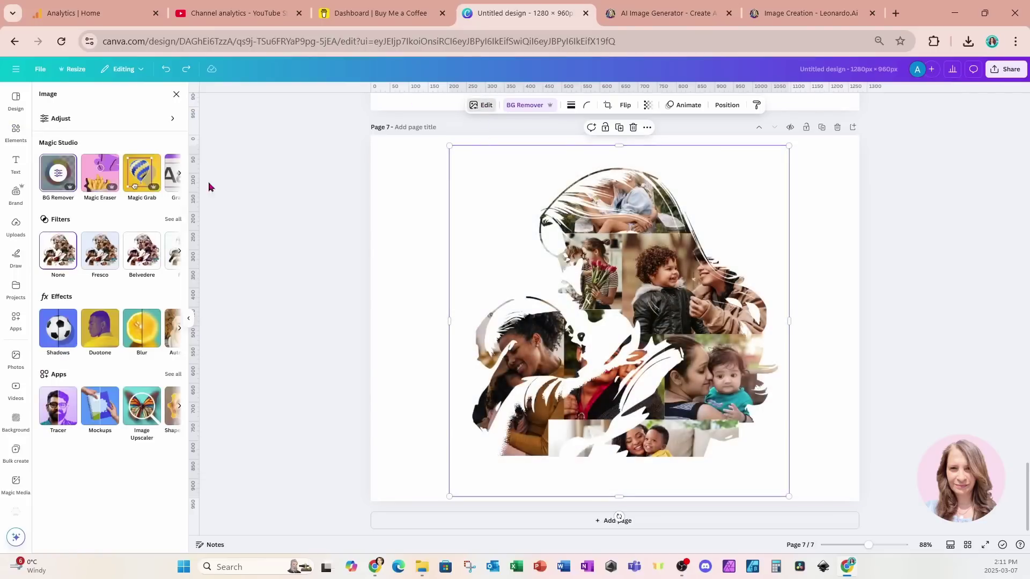
pyautogui.click(59, 330)
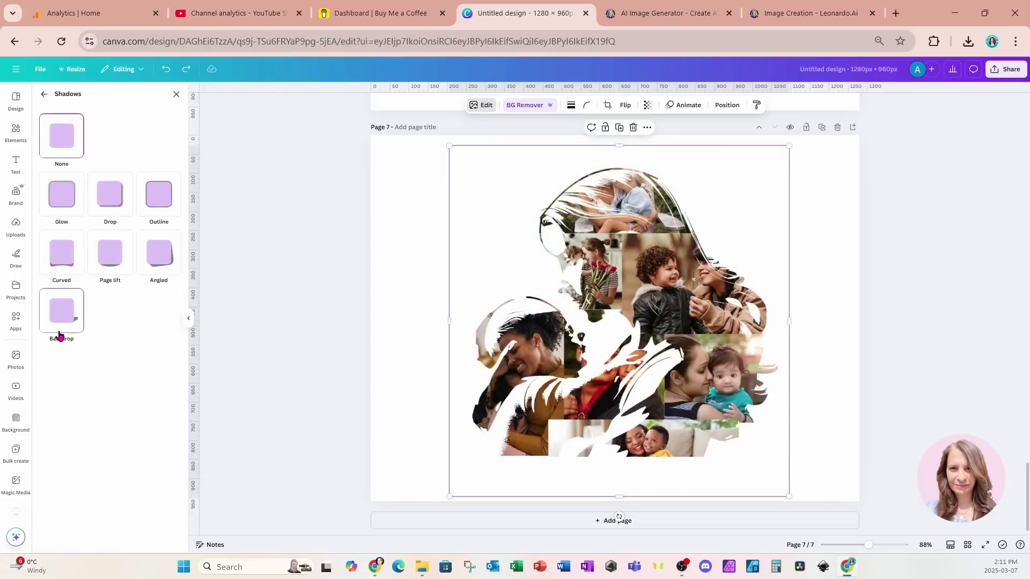
pyautogui.click(162, 202)
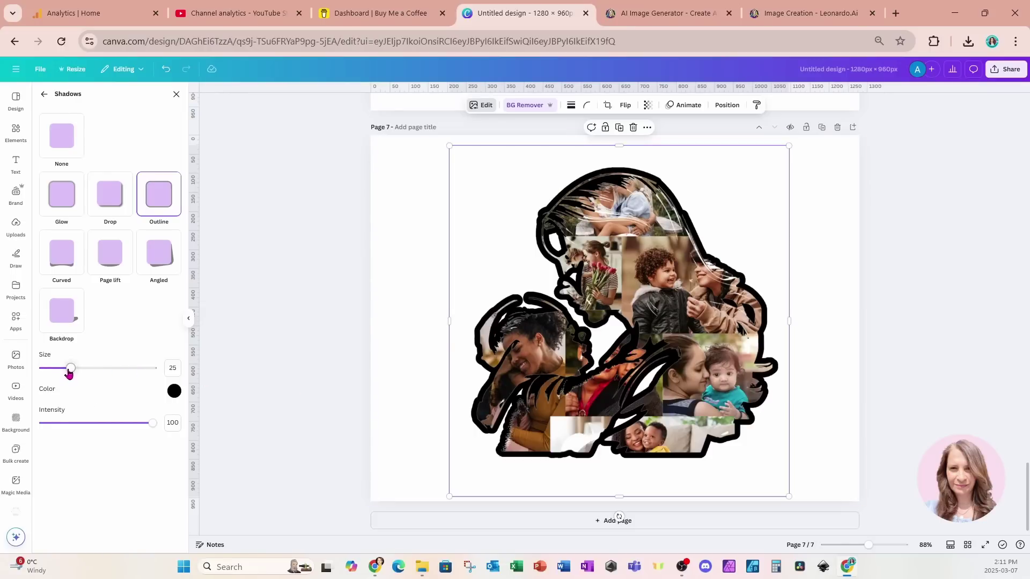
pyautogui.moveTo(71, 374); pyautogui.dragTo(46, 374)
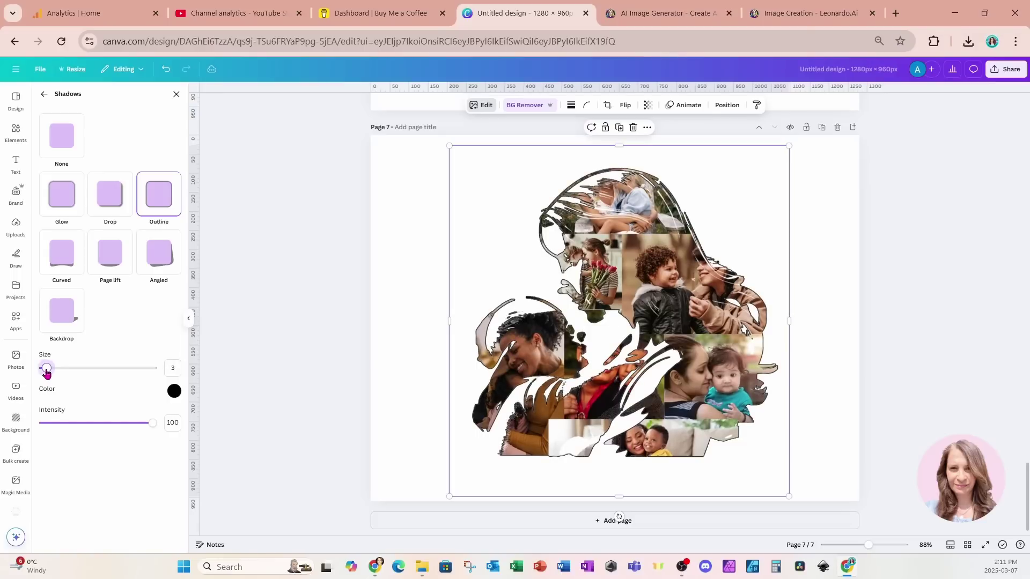
pyautogui.click(110, 200)
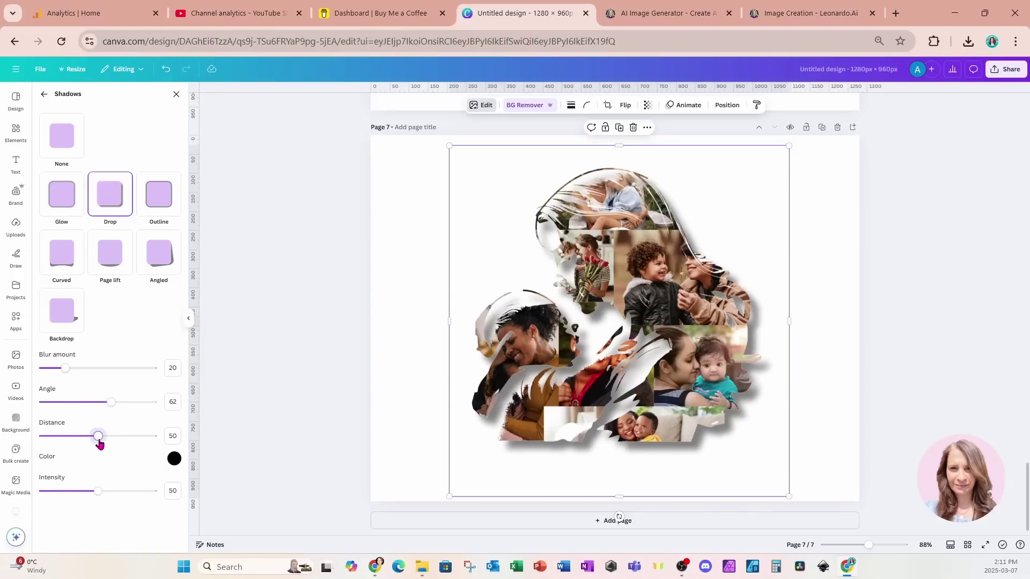
pyautogui.moveTo(99, 443); pyautogui.dragTo(72, 445)
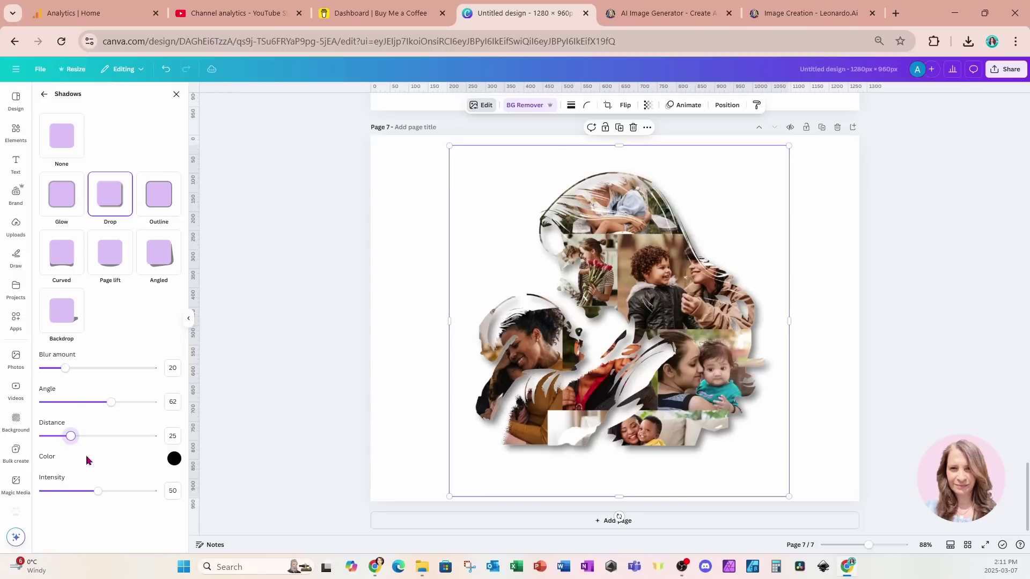
pyautogui.moveTo(98, 492); pyautogui.dragTo(116, 492)
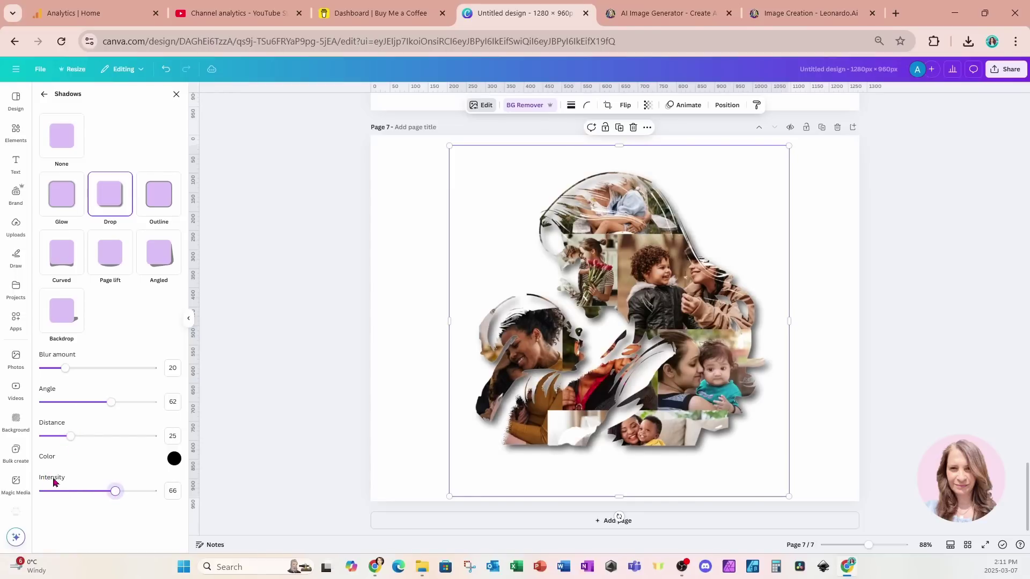